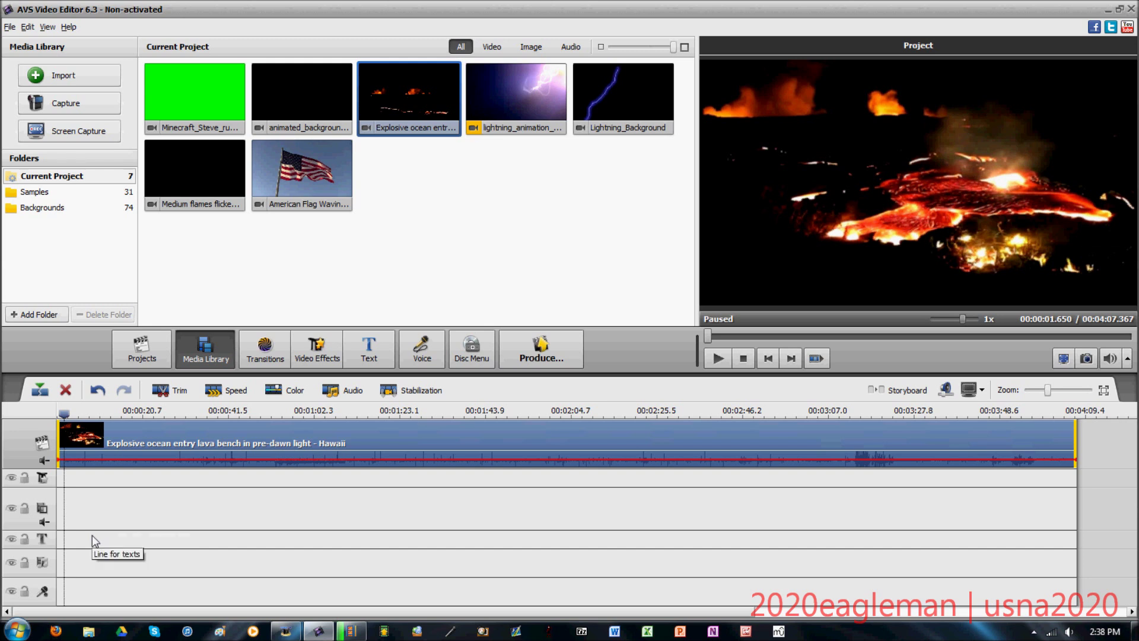
Preview the flag, lightning, background and ocean lava clips, ending on Minecraft Steve.
left_click(253, 177)
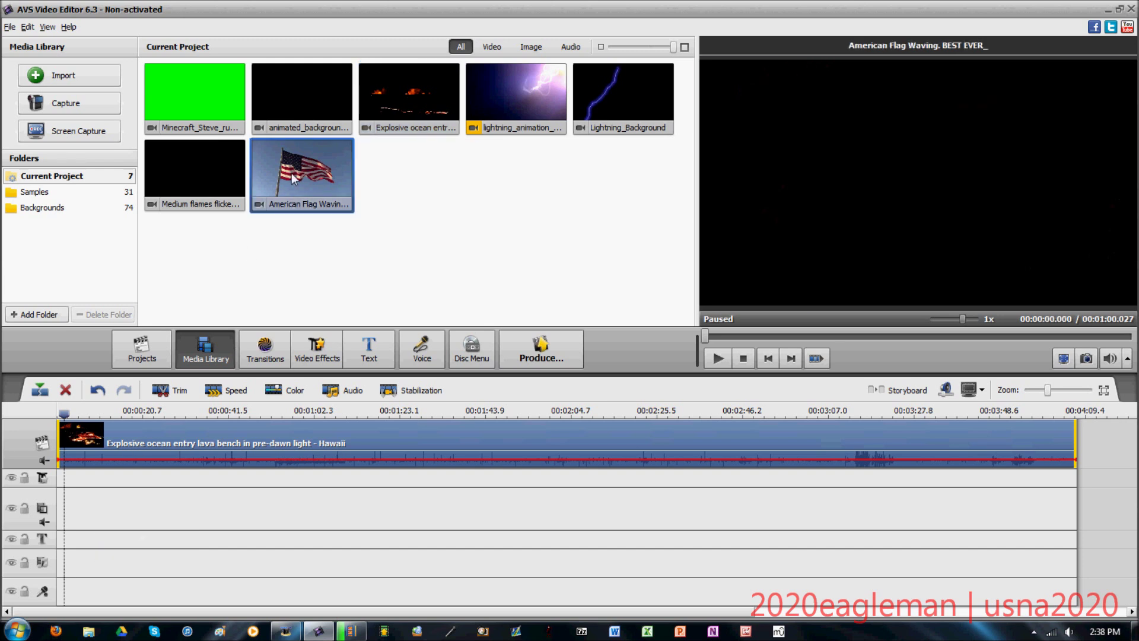
left_click(227, 126)
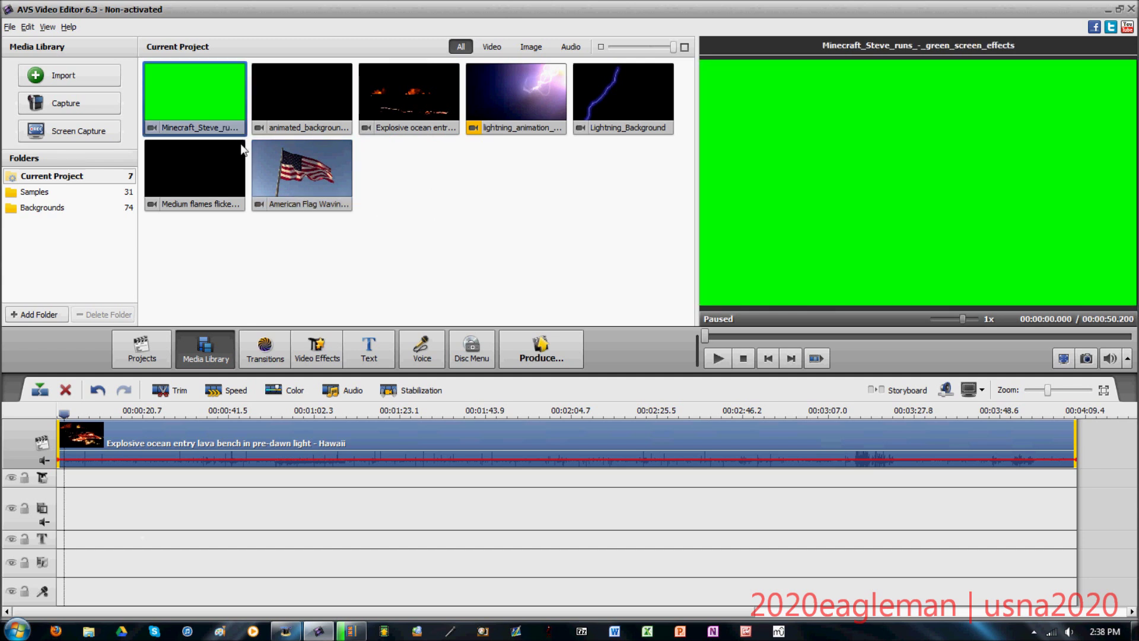
left_click_drag(228, 134, 201, 116)
left_click(509, 125)
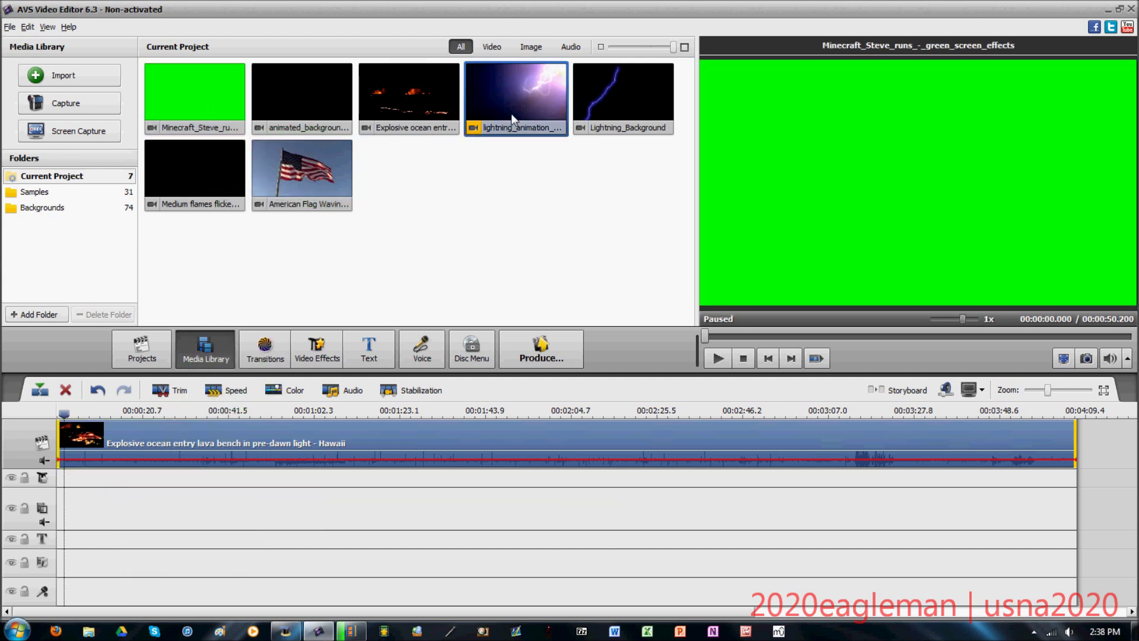
left_click(343, 105)
left_click(380, 113)
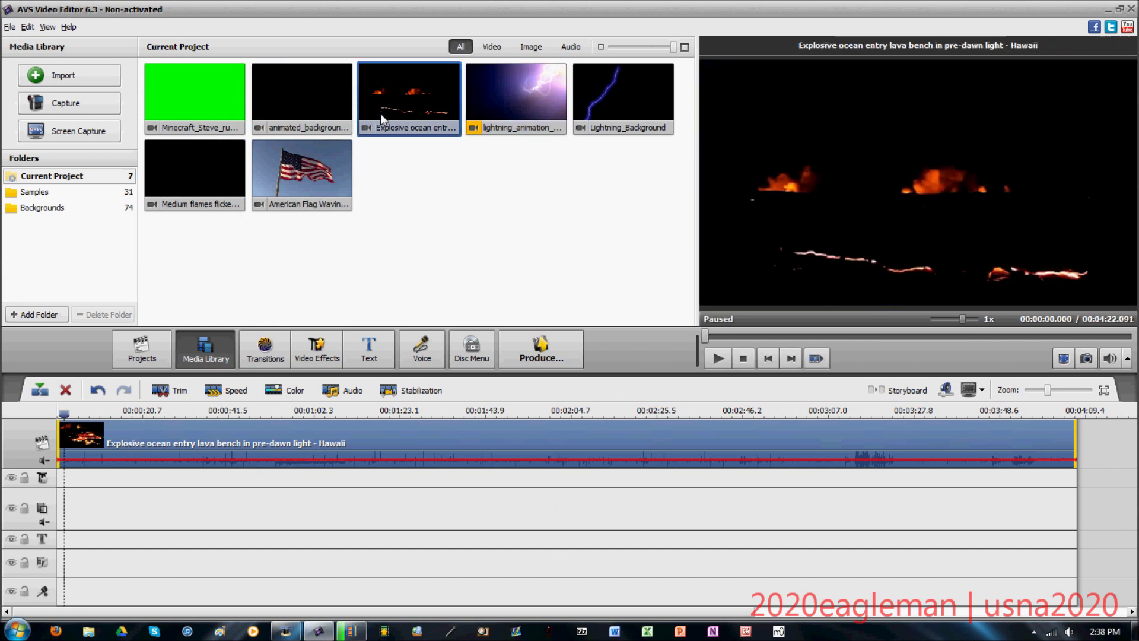
left_click(227, 111)
left_click(326, 100)
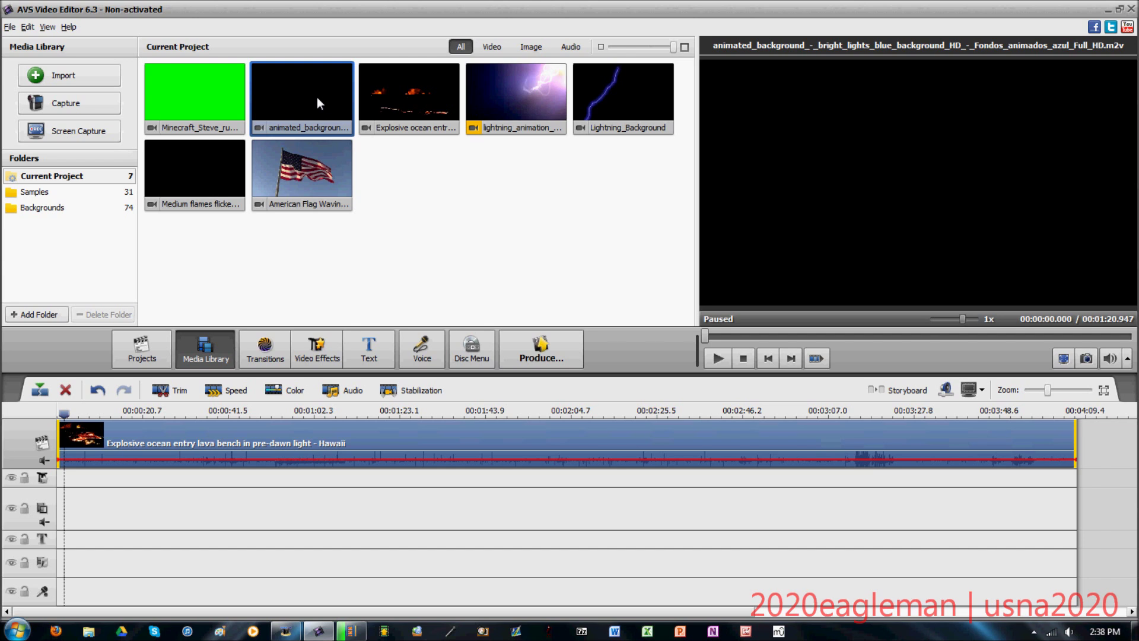
left_click(215, 111)
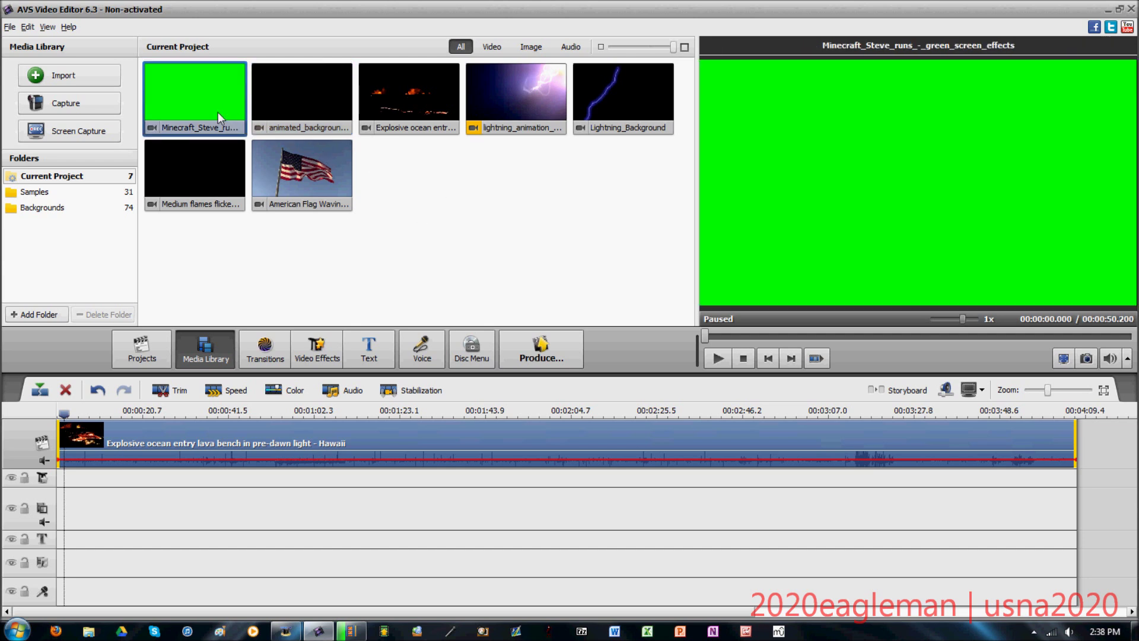
Place the Minecraft Steve clip on the overlay track starting at about 00:00:45.
left_click_drag(705, 336, 823, 325)
left_click_drag(191, 114, 185, 501)
left_click_drag(185, 414, 243, 413)
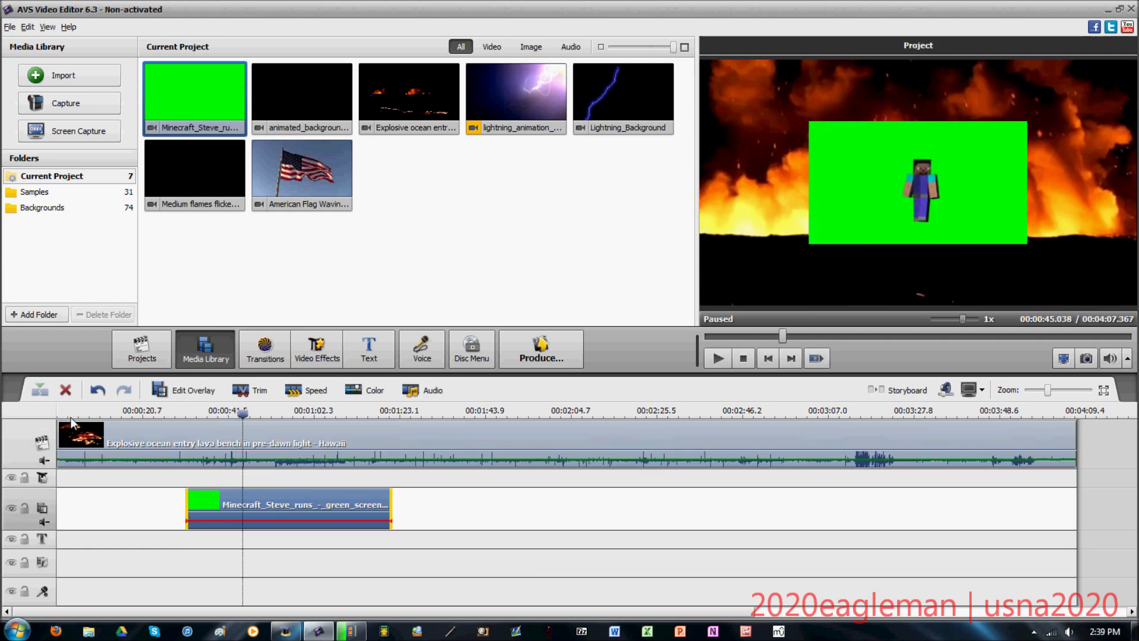
left_click_drag(199, 509, 221, 515)
Open Edit Overlay for the Steve overlay clip.
right_click(263, 502)
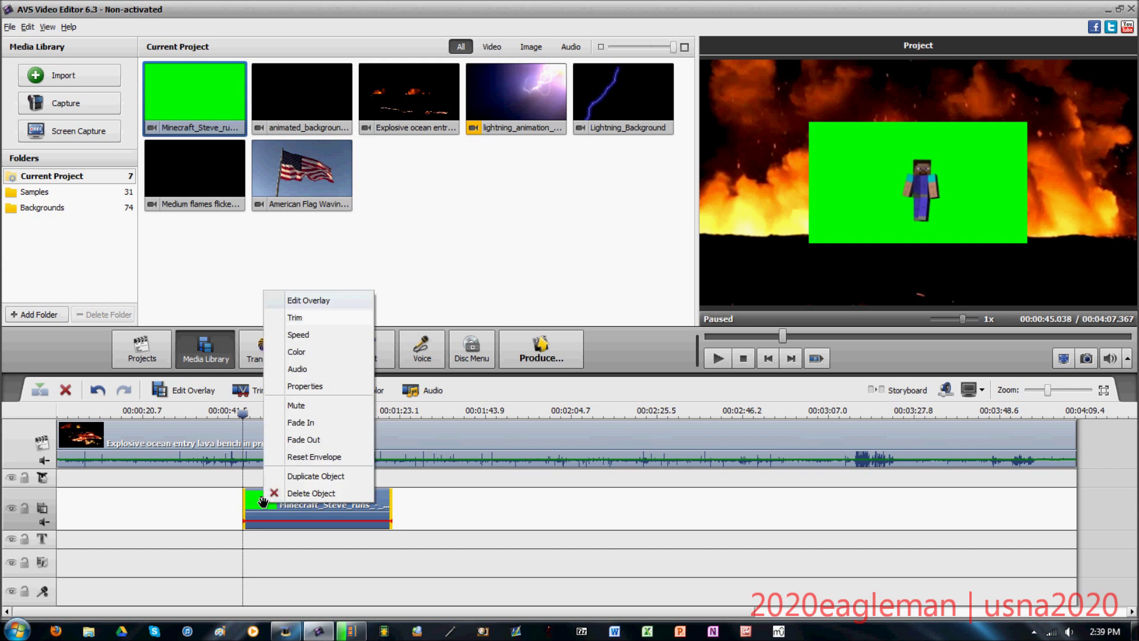
key("Escape")
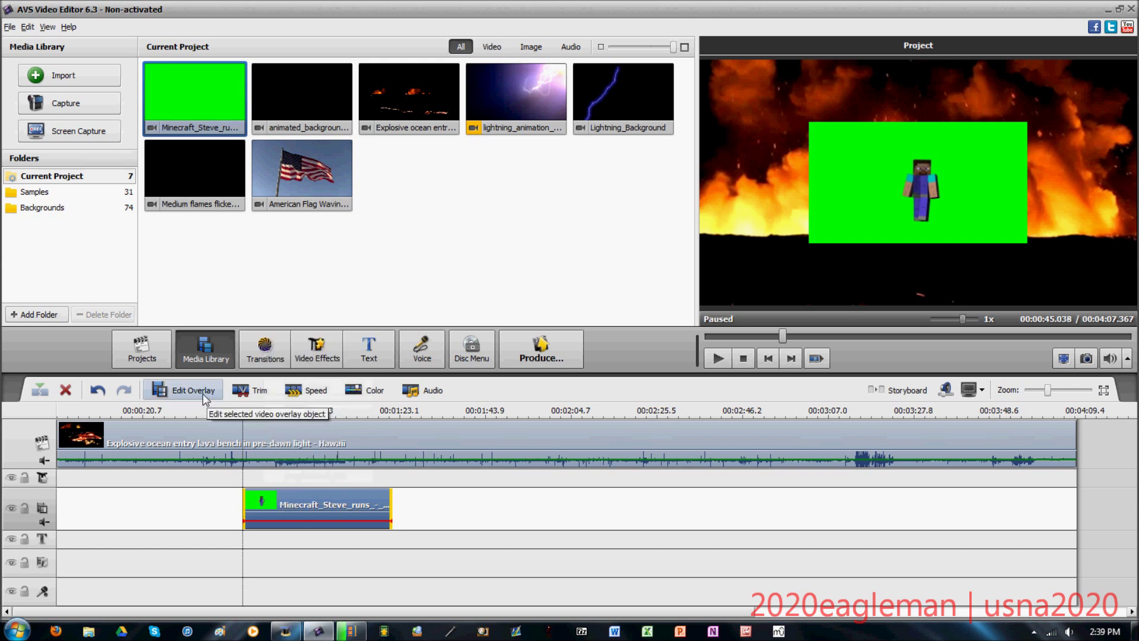
right_click(284, 511)
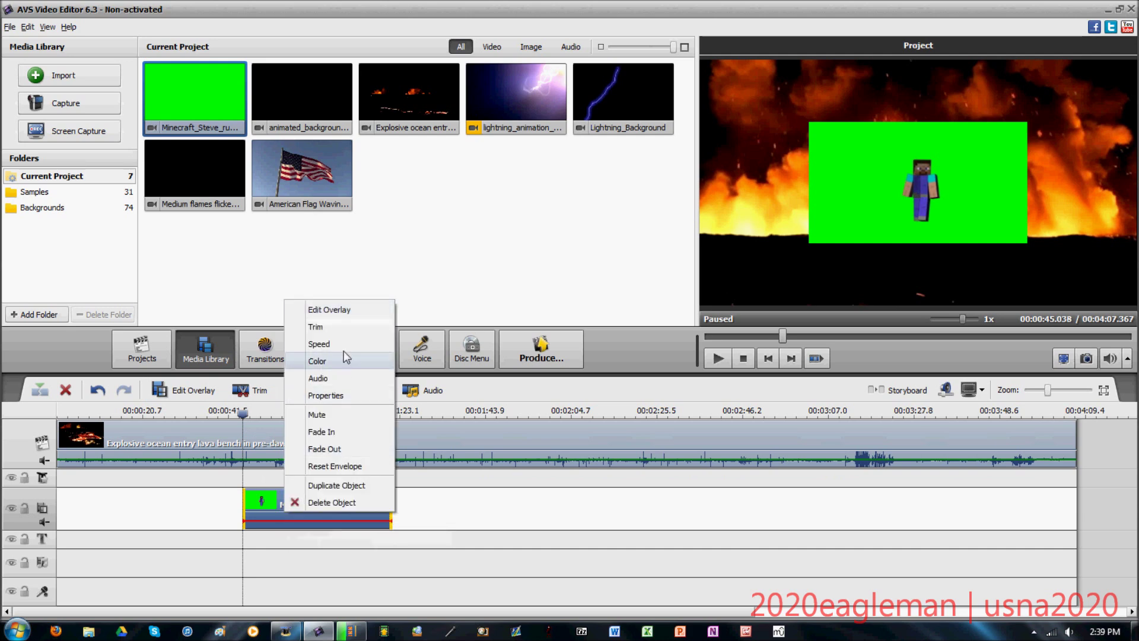
left_click(334, 316)
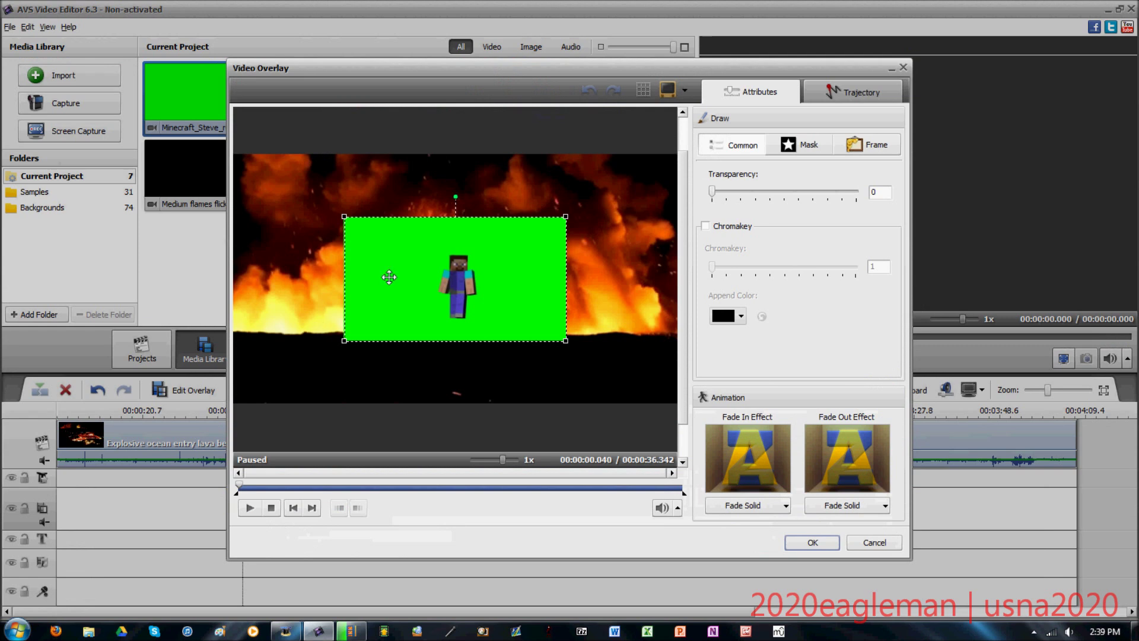
Enlarge the green Steve overlay slightly and shift it left and lower over the fire.
mouse_move(432, 287)
left_mouse_down()
mouse_move(449, 290)
mouse_move(435, 278)
left_mouse_up()
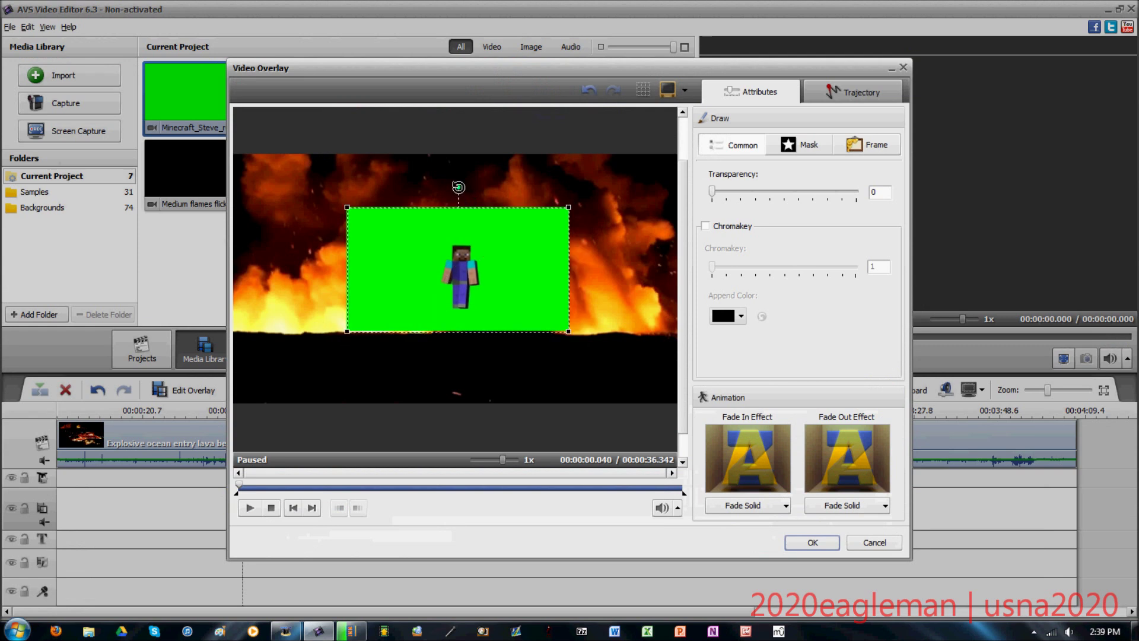
left_click_drag(573, 209, 575, 207)
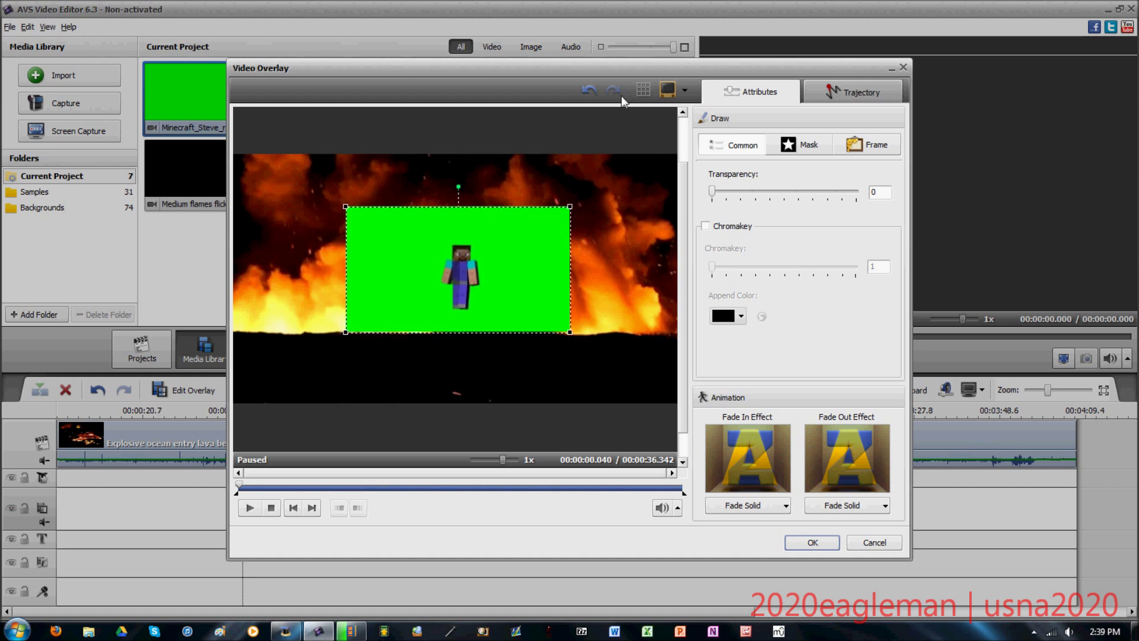
left_click(685, 90)
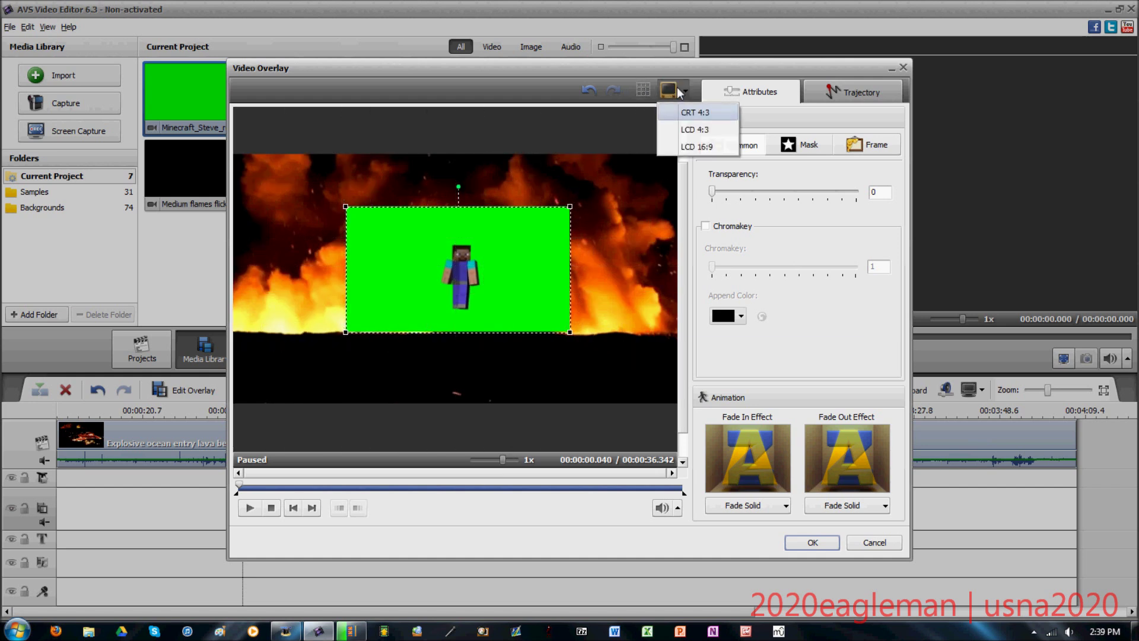
left_click(547, 89)
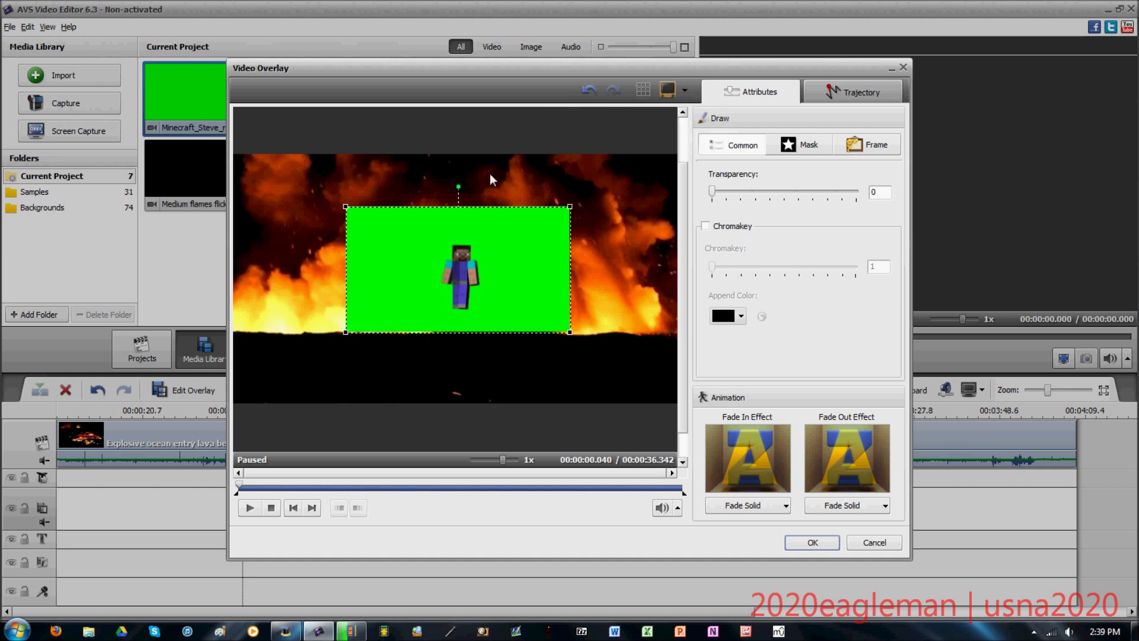
left_click_drag(475, 236, 496, 269)
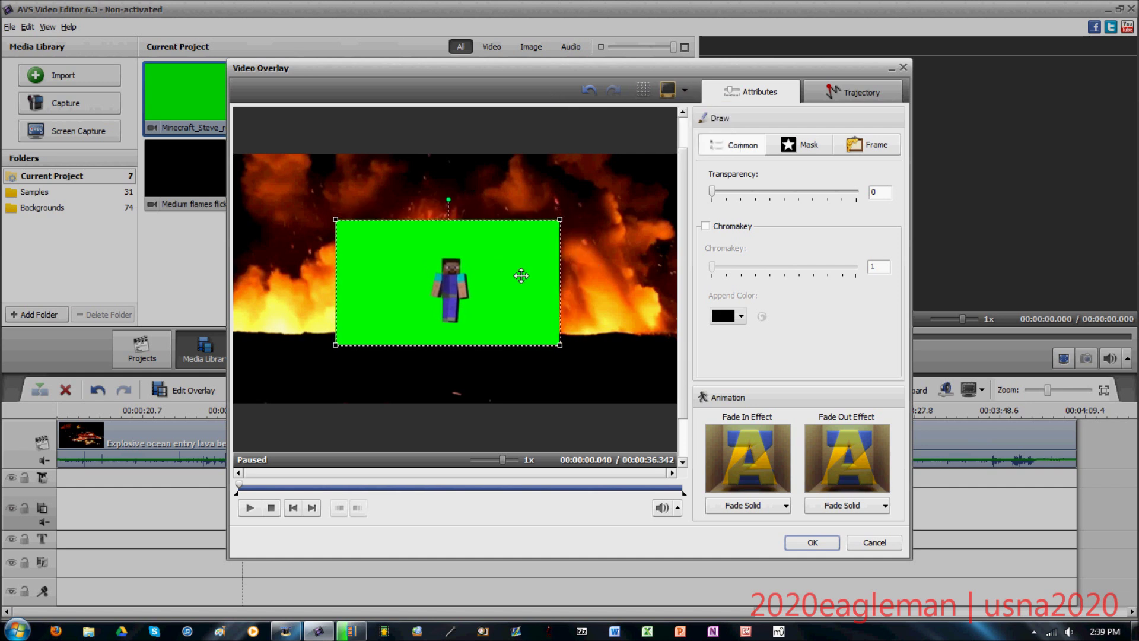
left_click_drag(534, 312, 505, 321)
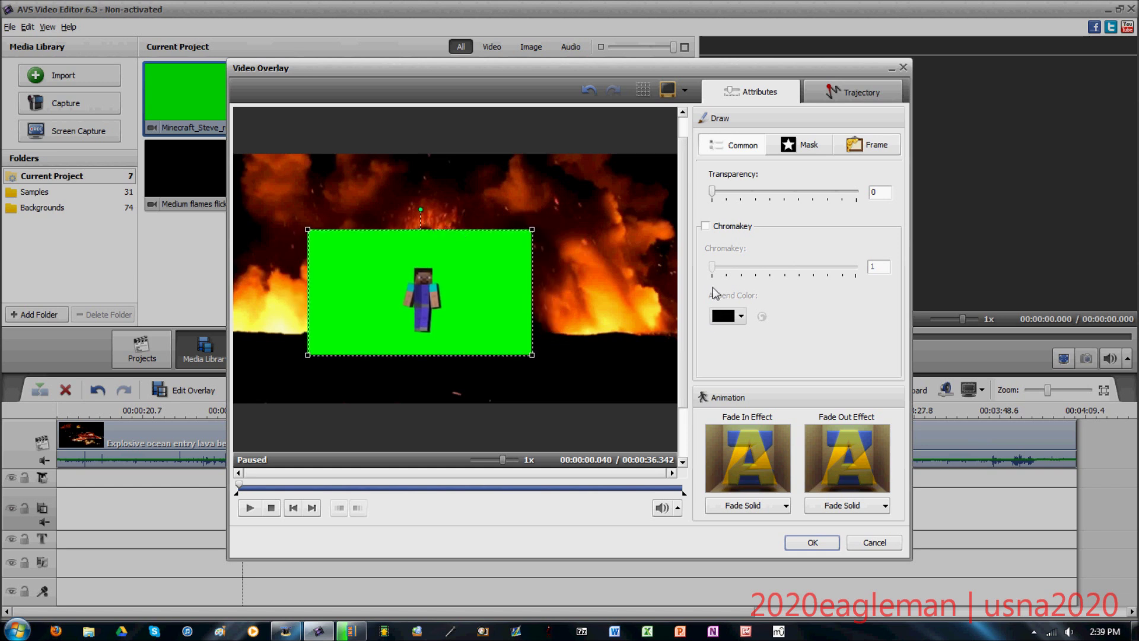
Enable Chromakey with Steve's sampled green background as the key colour.
left_click(706, 226)
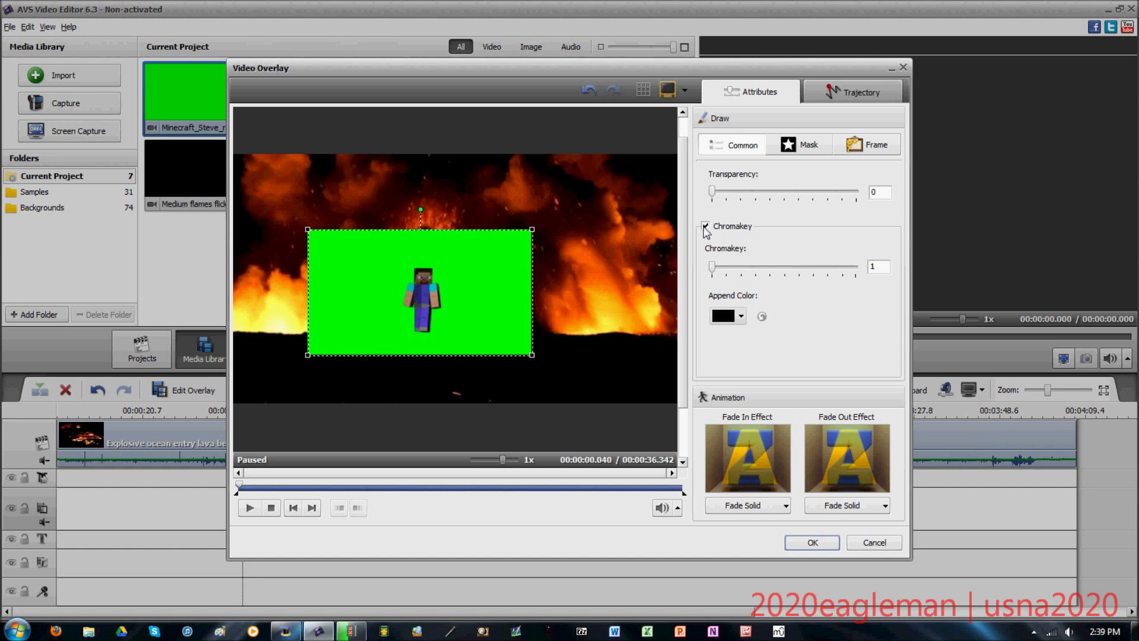
left_click(743, 315)
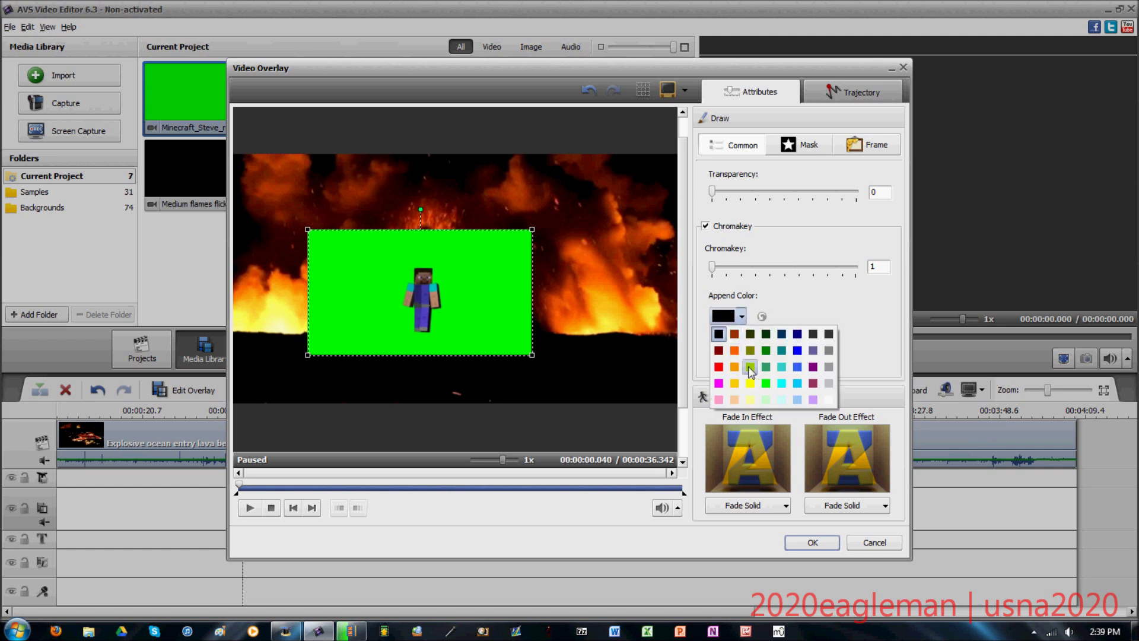
left_click(800, 311)
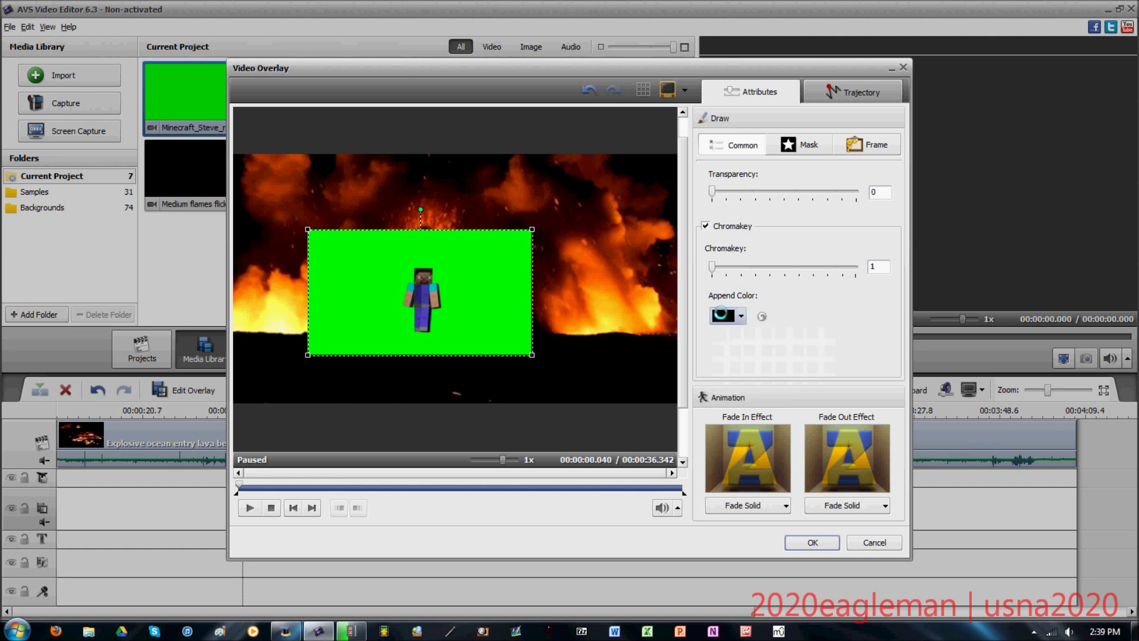
left_click(720, 317)
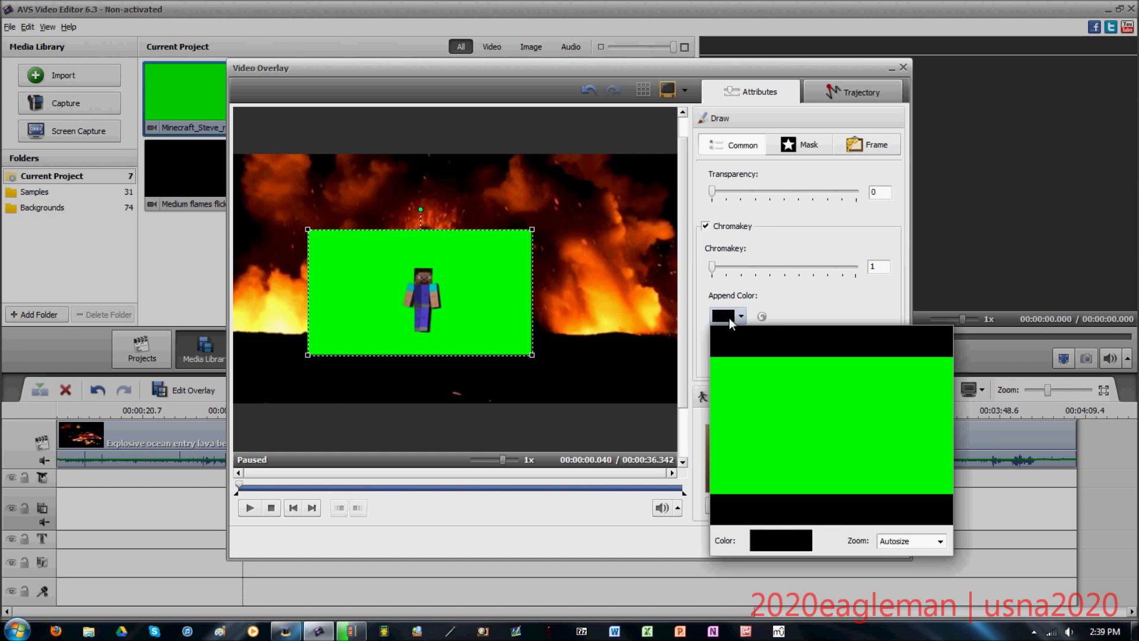
left_click(791, 395)
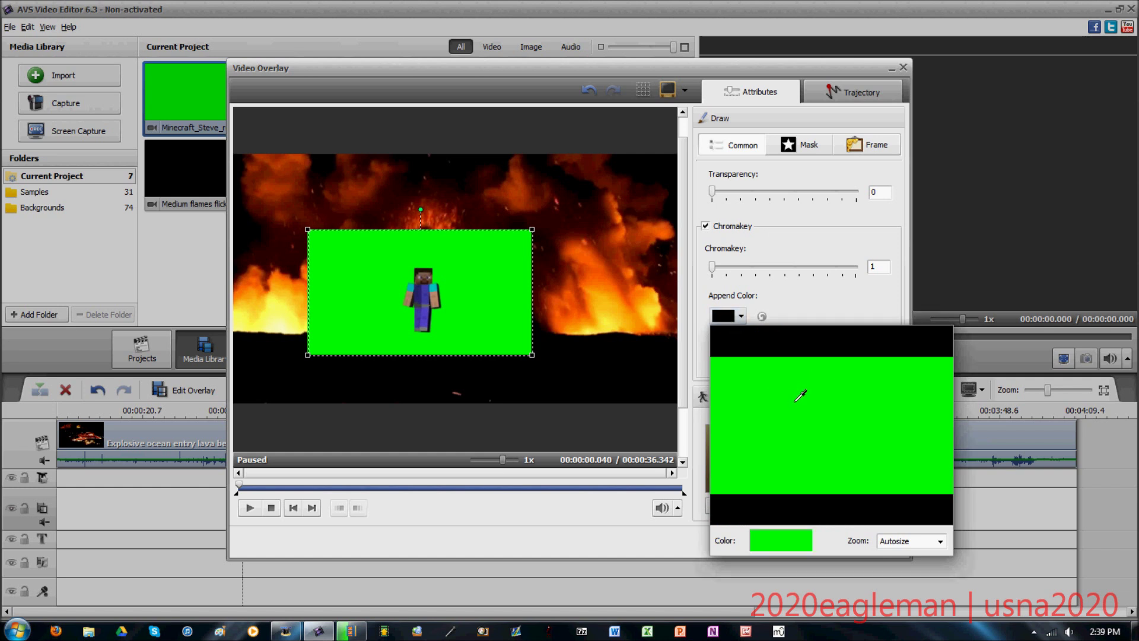
left_click(801, 395)
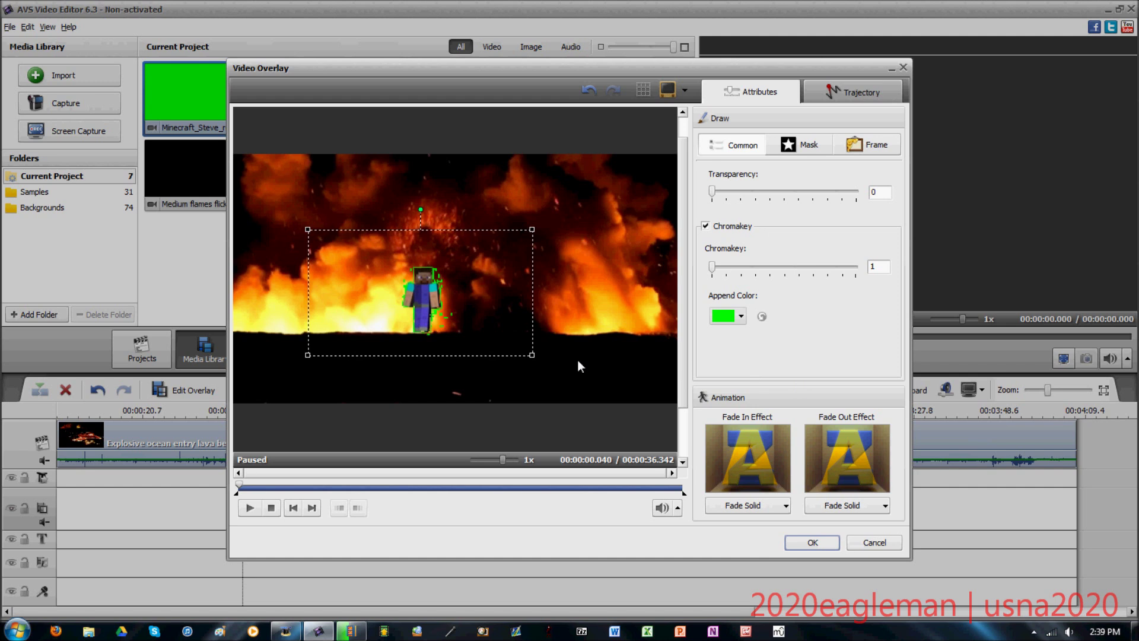
Enlarge the Steve overlay to fill most of the frame and set chromakey strength to 100.
left_click_drag(532, 358, 644, 402)
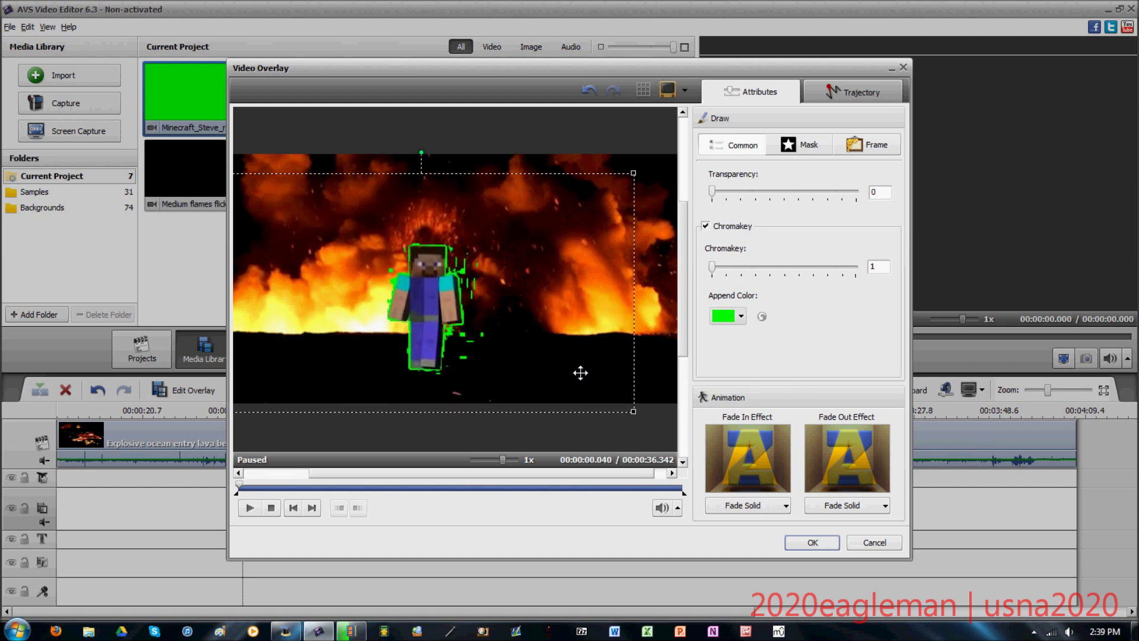
left_click_drag(481, 331, 483, 325)
left_click(713, 269)
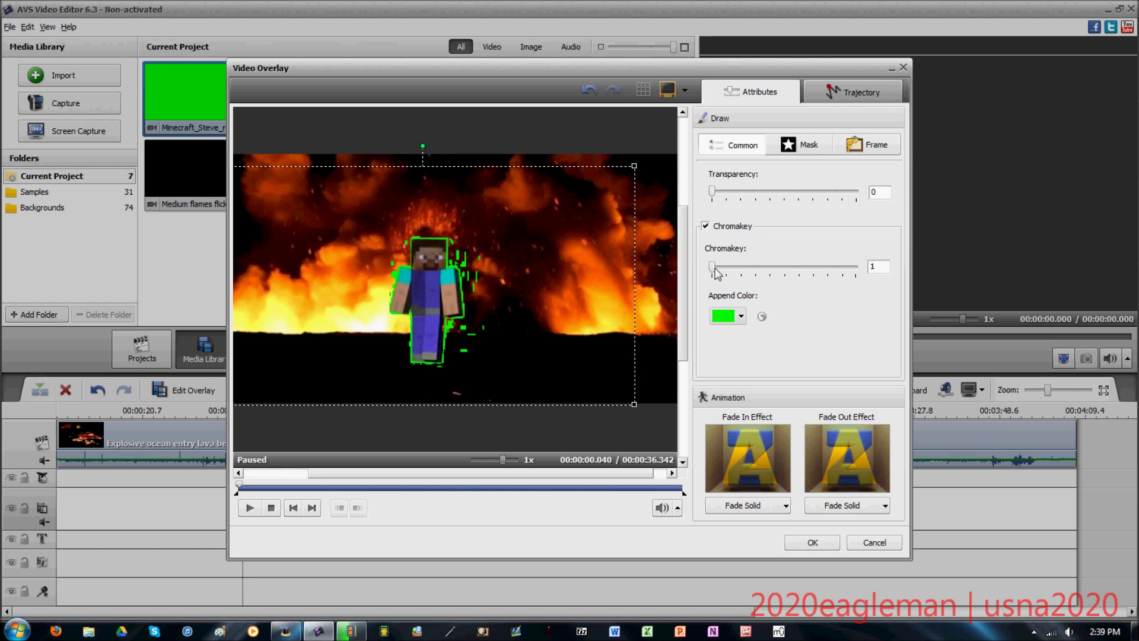
left_click_drag(714, 272, 804, 278)
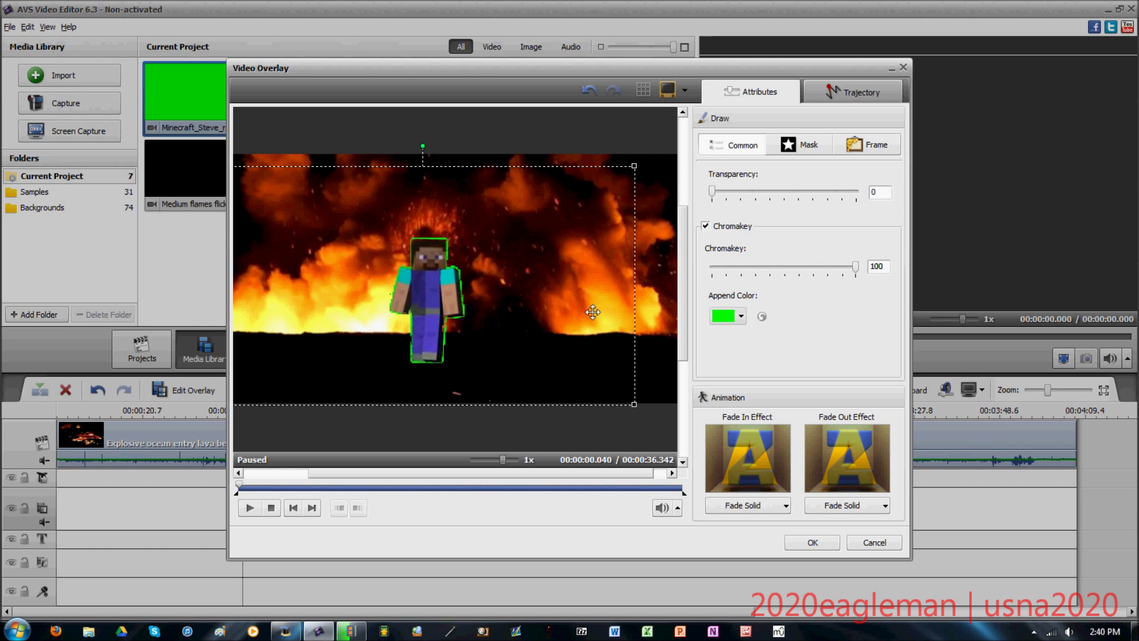
left_click_drag(545, 304, 563, 296)
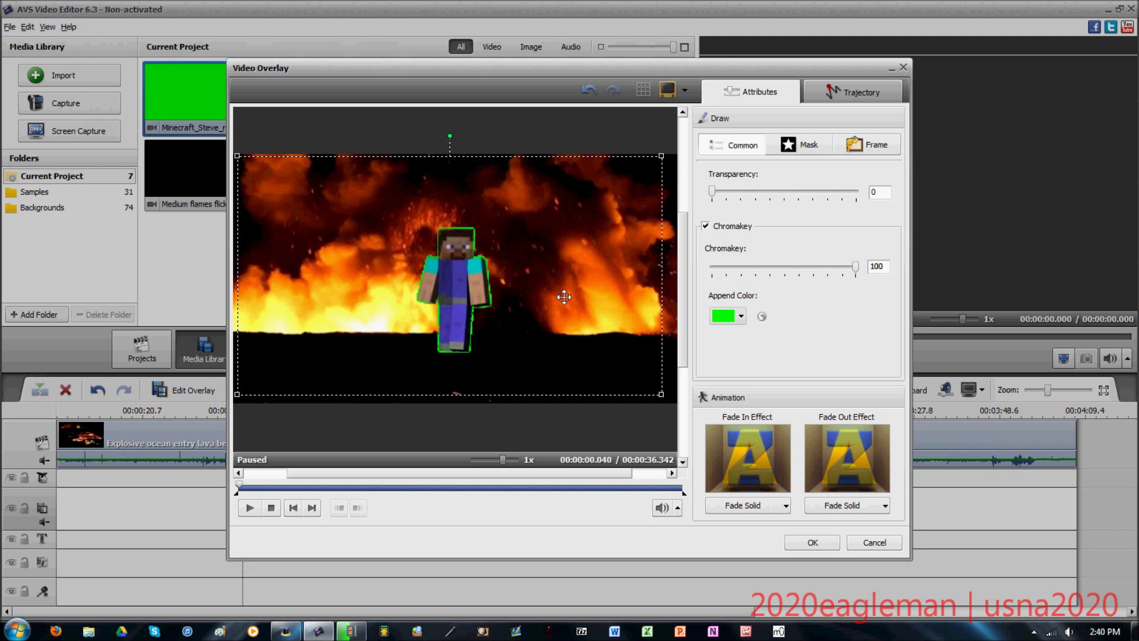
left_click_drag(563, 297, 562, 302)
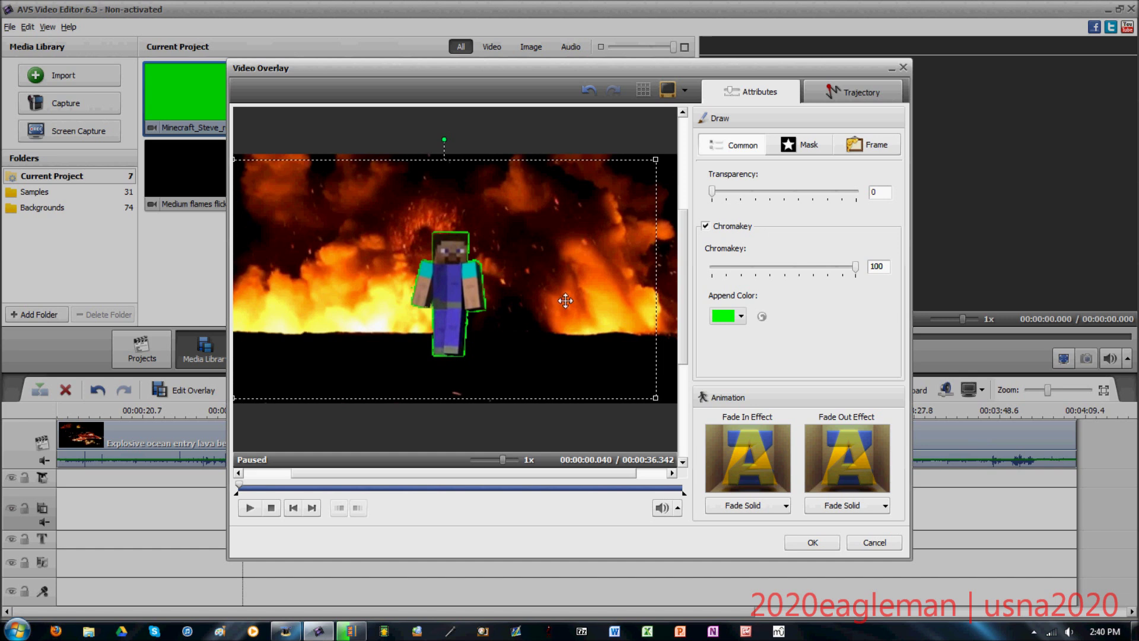
left_click_drag(534, 301, 542, 298)
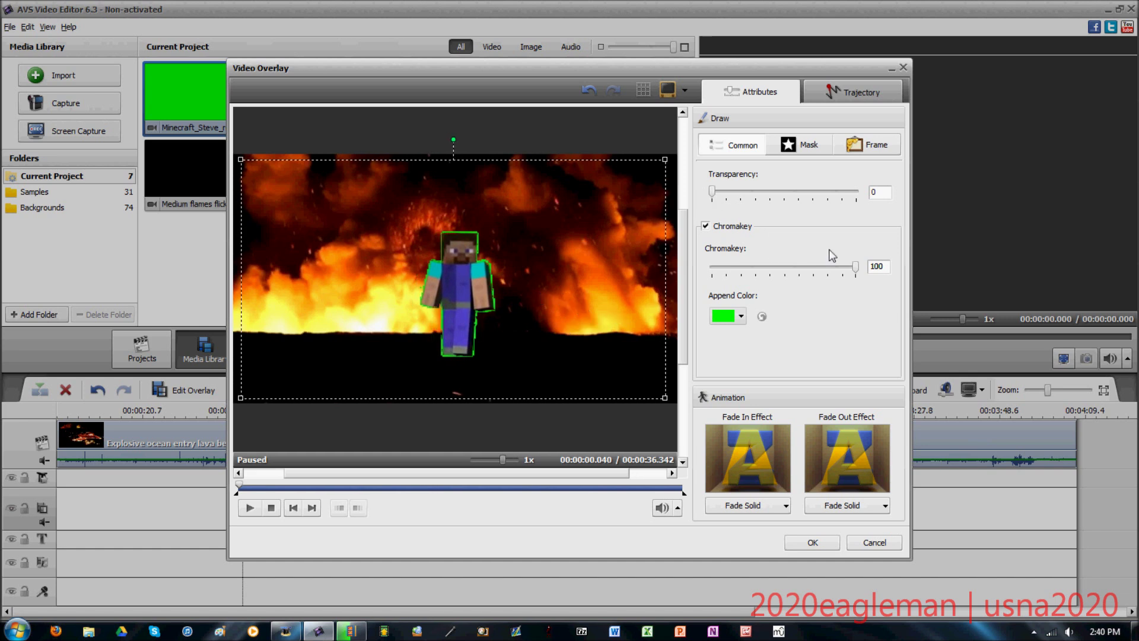
Turn chromakey off after comparing, and adjust the overlay transparency.
left_click(704, 227)
left_click(704, 227)
left_click(708, 226)
left_click_drag(713, 191, 685, 201)
Try splatter, flower, striped, text and frame-style masks, then remove the mask.
left_click(805, 148)
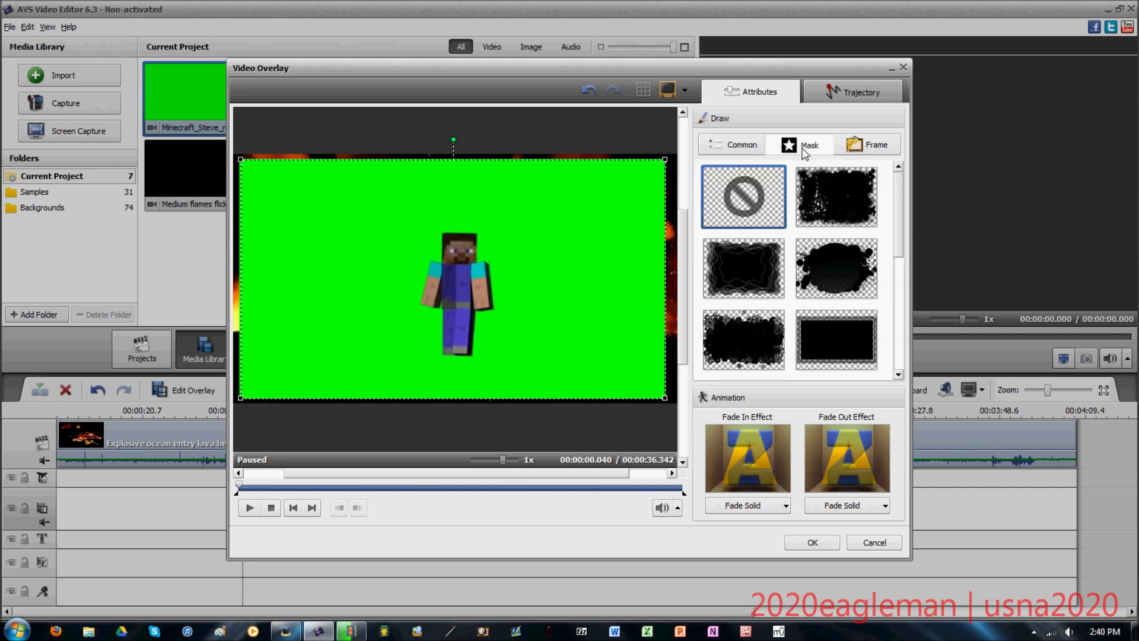
left_click(832, 184)
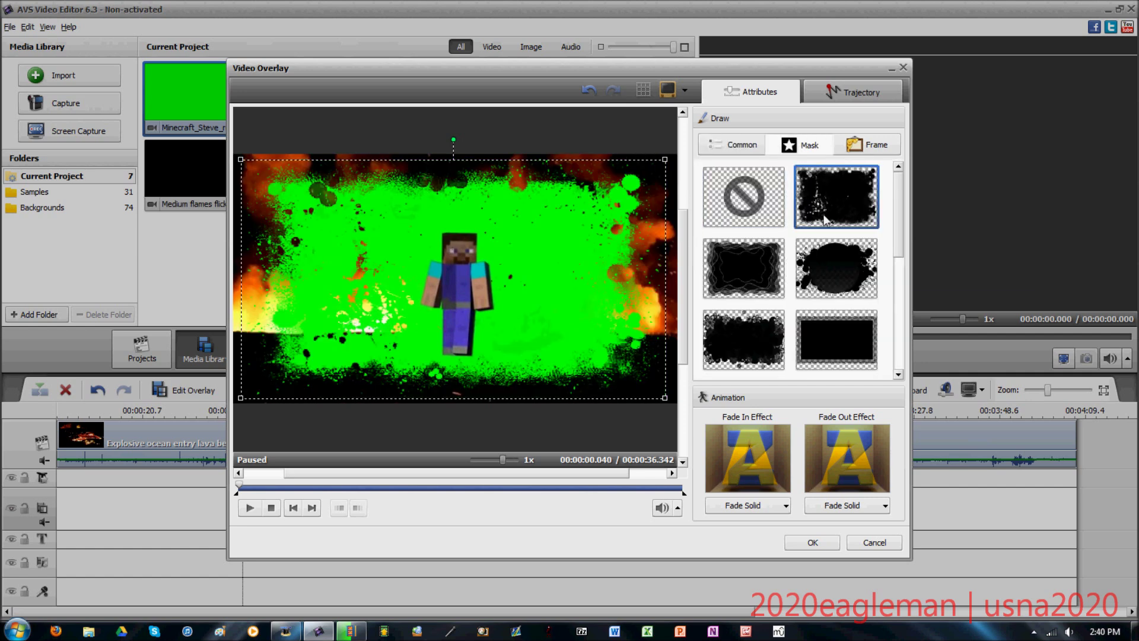
left_click(830, 250)
left_click(819, 320)
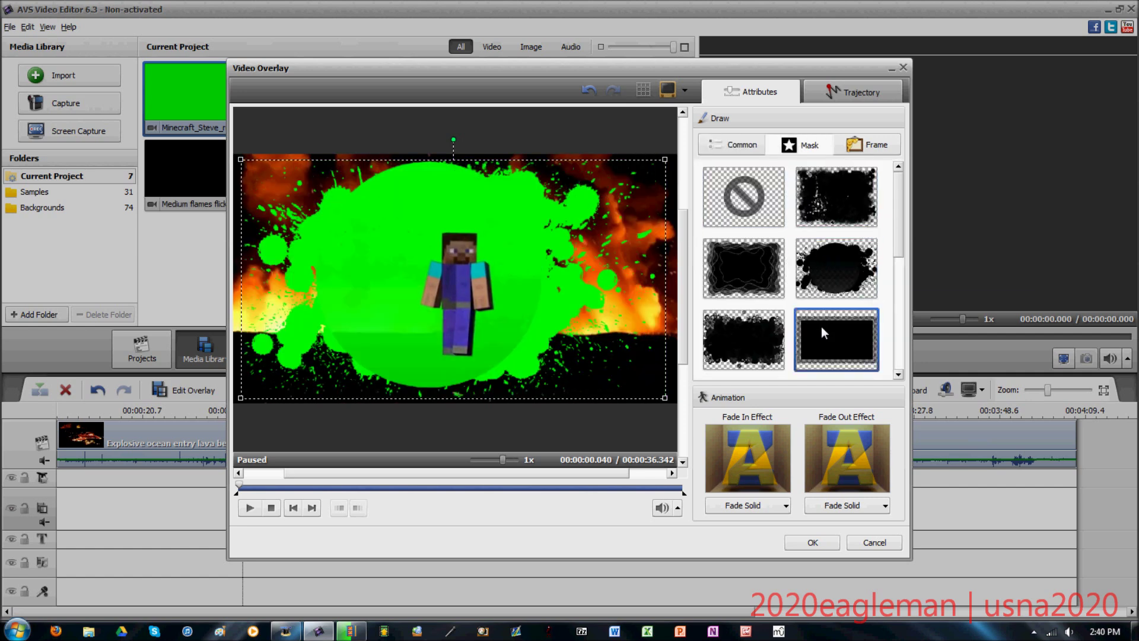
left_click(749, 332)
left_click(747, 287)
scroll(742, 297, "down", 3)
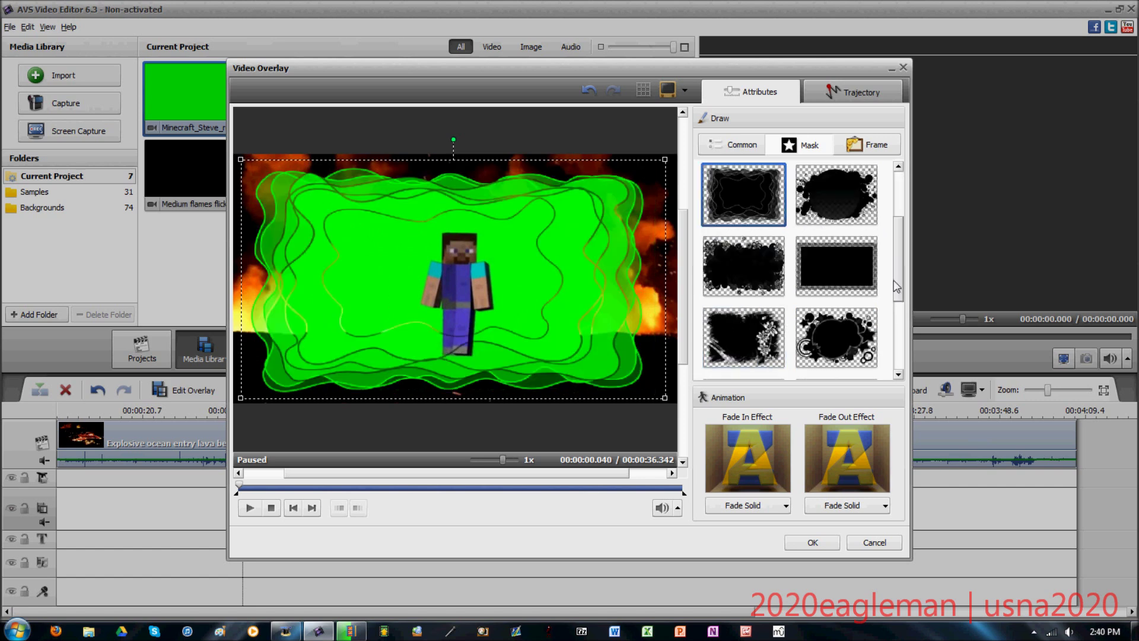
left_click(723, 337)
left_click(836, 272)
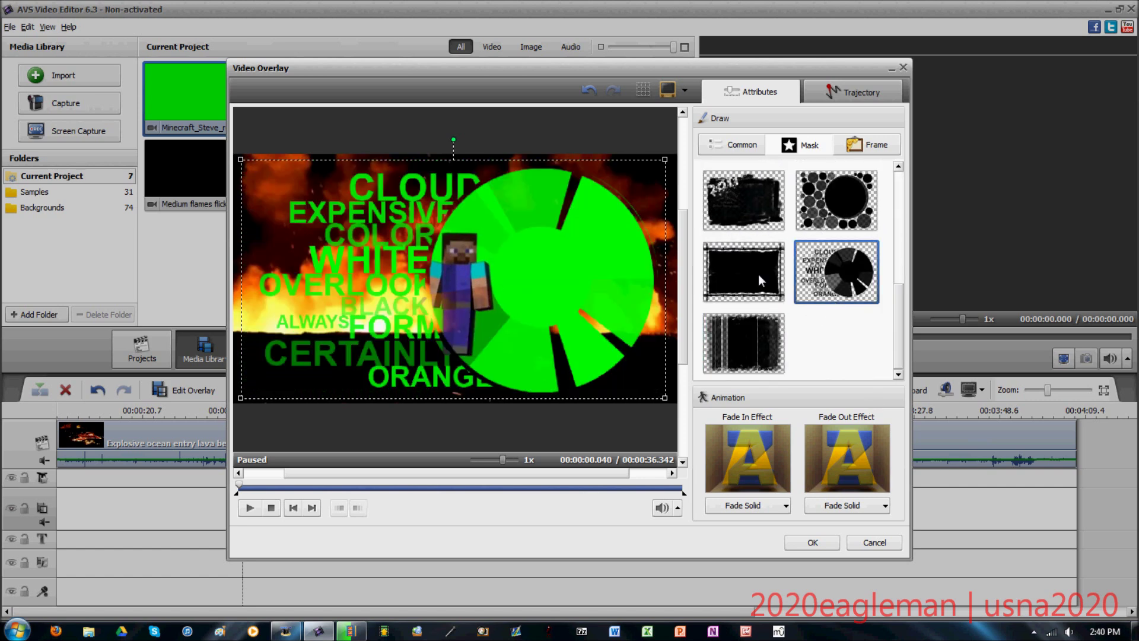
left_click(753, 272)
scroll(753, 272, "up", 3)
left_click(744, 196)
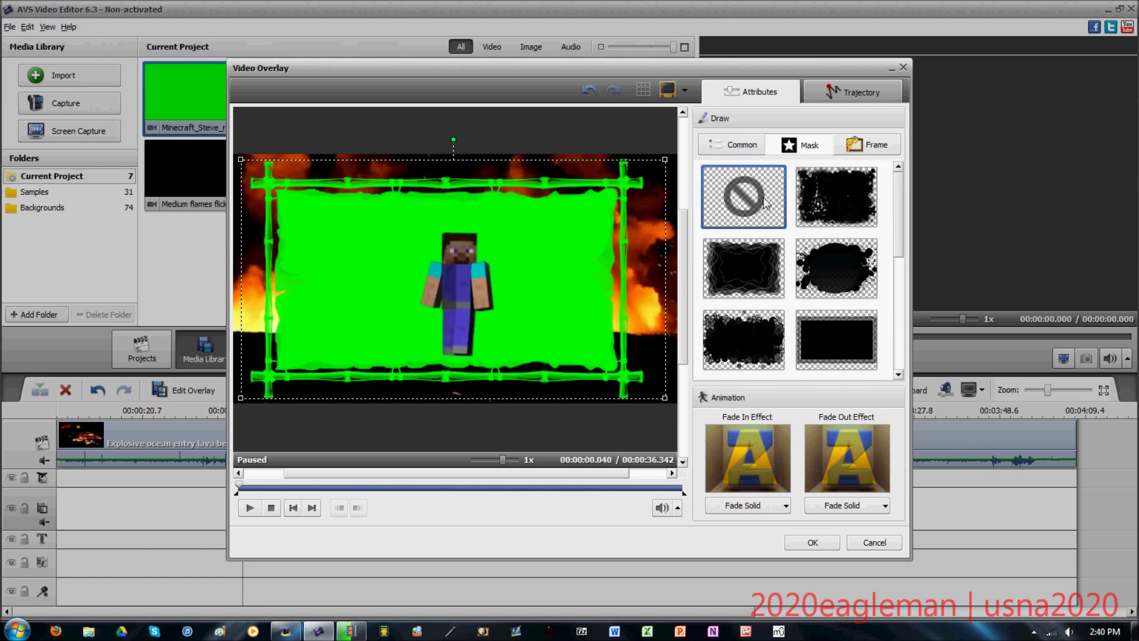
Compare floral, twig and rainbow frames, then apply the wedding frame.
left_click(868, 145)
left_click(835, 265)
left_click(758, 329)
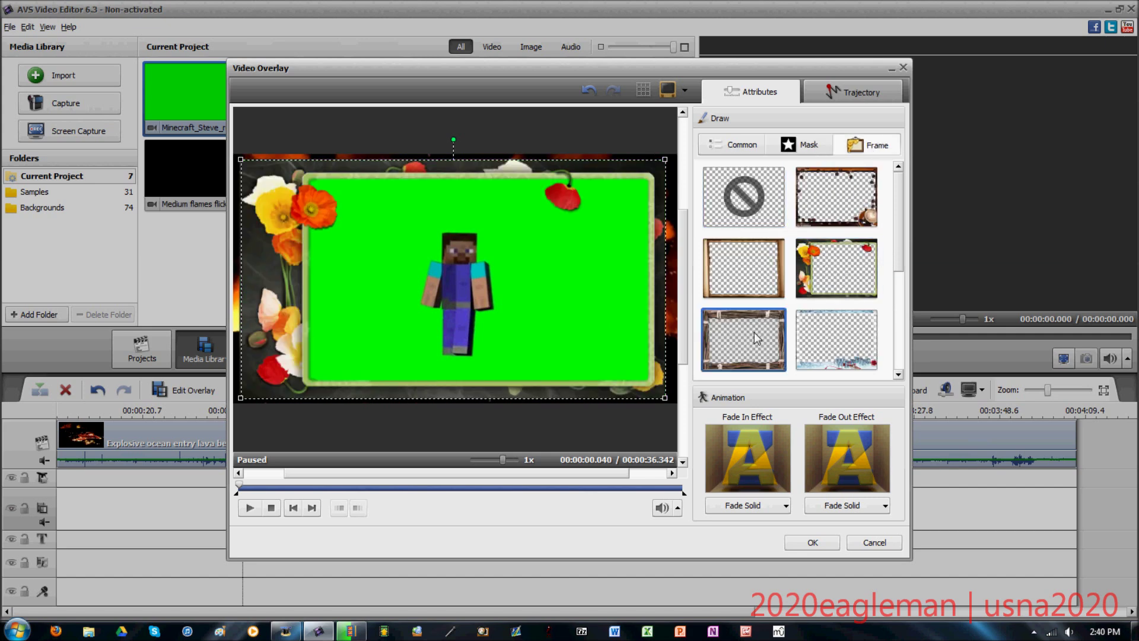
scroll(765, 312, "down", 3)
scroll(766, 313, "down", 1)
left_click(762, 323)
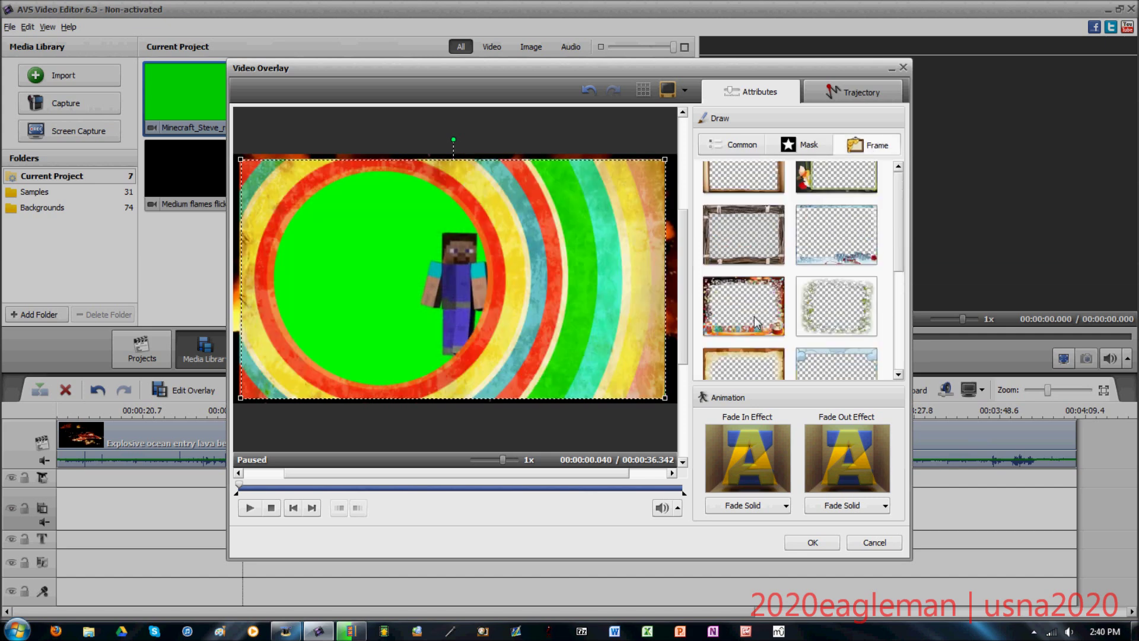
scroll(758, 320, "up", 5)
left_click(802, 329)
Add the star-and-cloud mask and try other masks on the framed overlay.
left_click(792, 146)
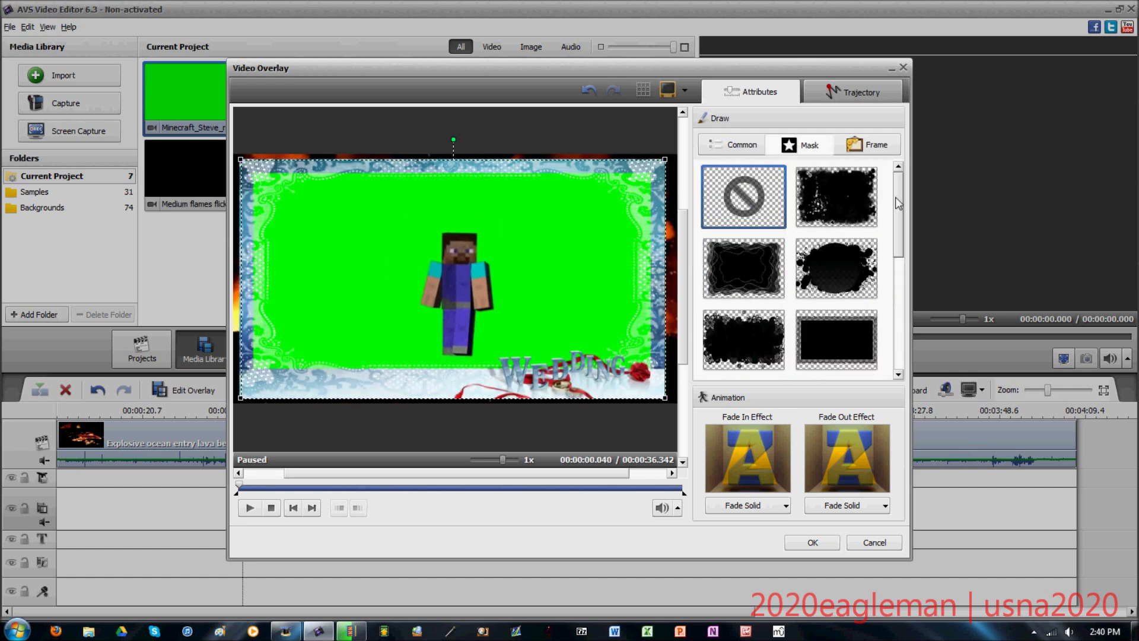
left_click_drag(899, 204, 891, 265)
left_click(849, 243)
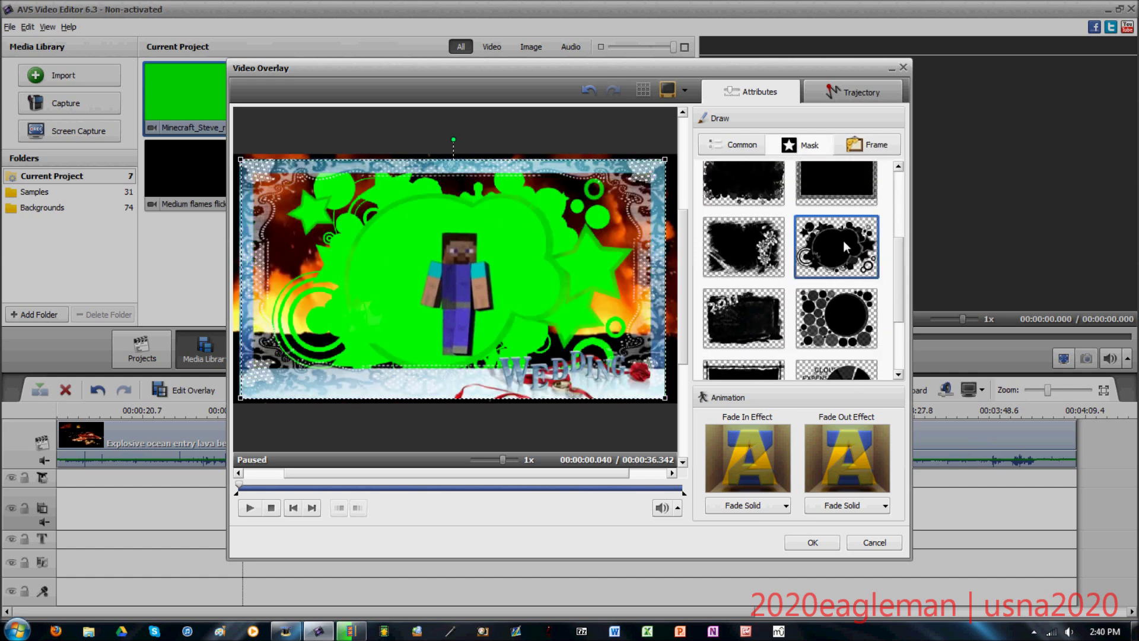
left_click(757, 308)
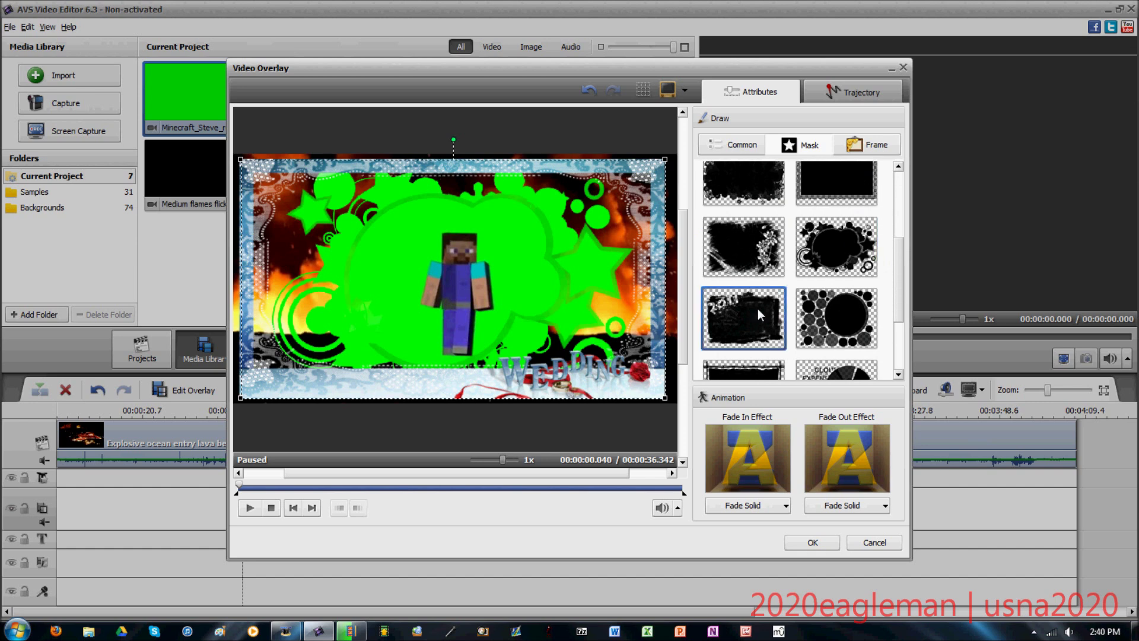
left_click(776, 256)
scroll(776, 257, "up", 2)
Set overlay transparency to 26 and re-enable chromakey to remove the green screen.
scroll(776, 256, "up", 1)
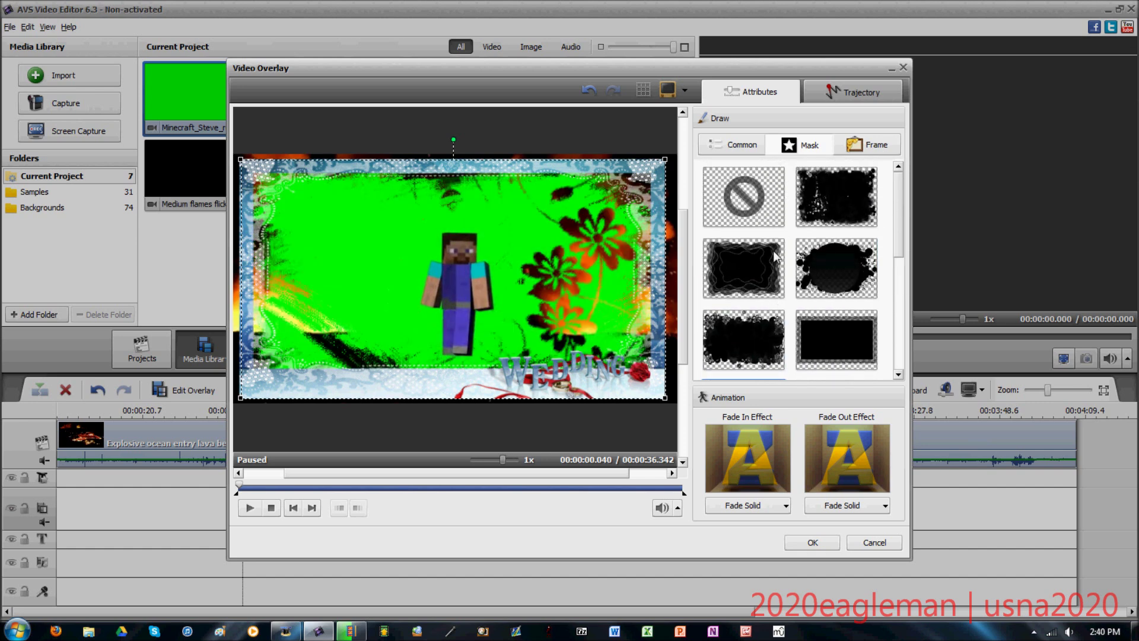
left_click(748, 145)
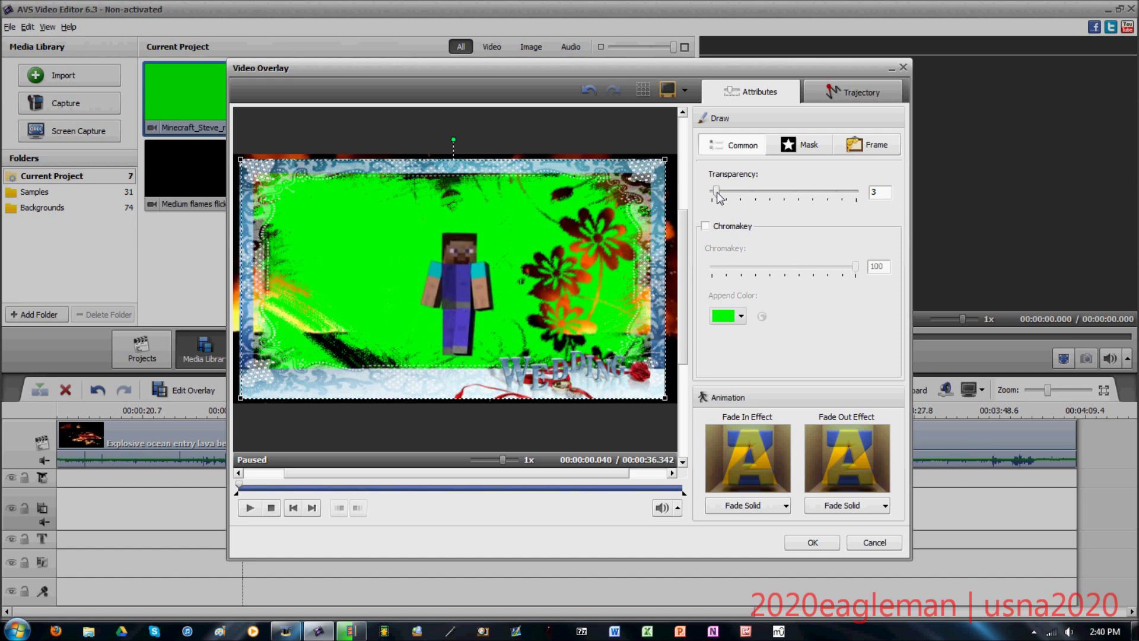
left_click_drag(717, 194, 752, 200)
left_click(707, 227)
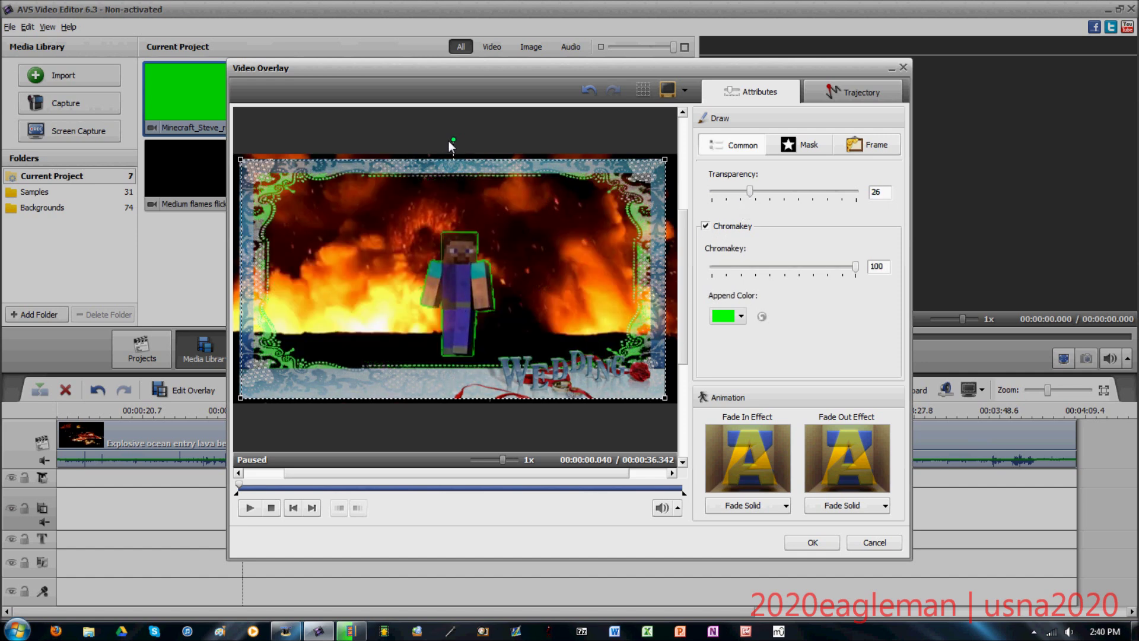
Tilt the framed overlay slightly counter-clockwise and shrink it.
left_click_drag(453, 140, 443, 140)
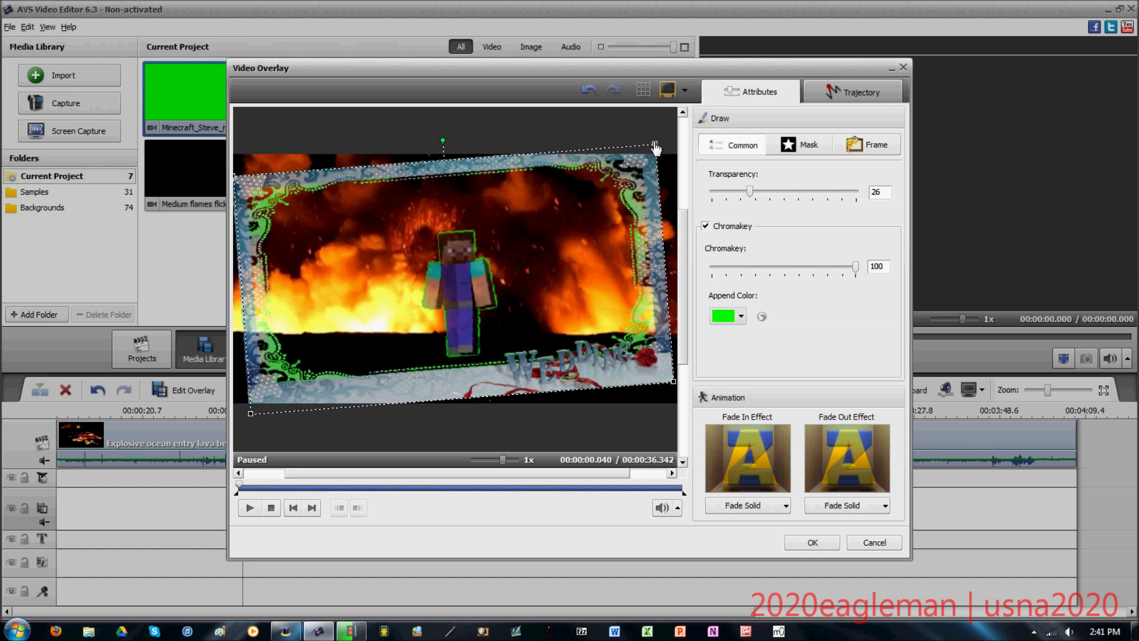
left_click_drag(657, 148, 602, 178)
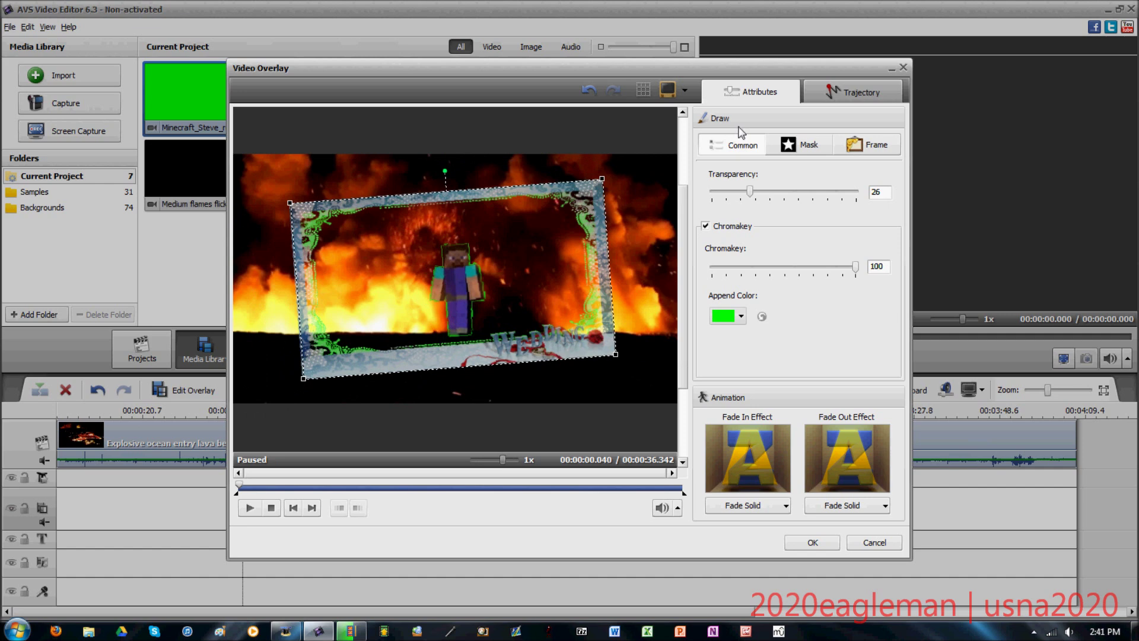
left_click(859, 100)
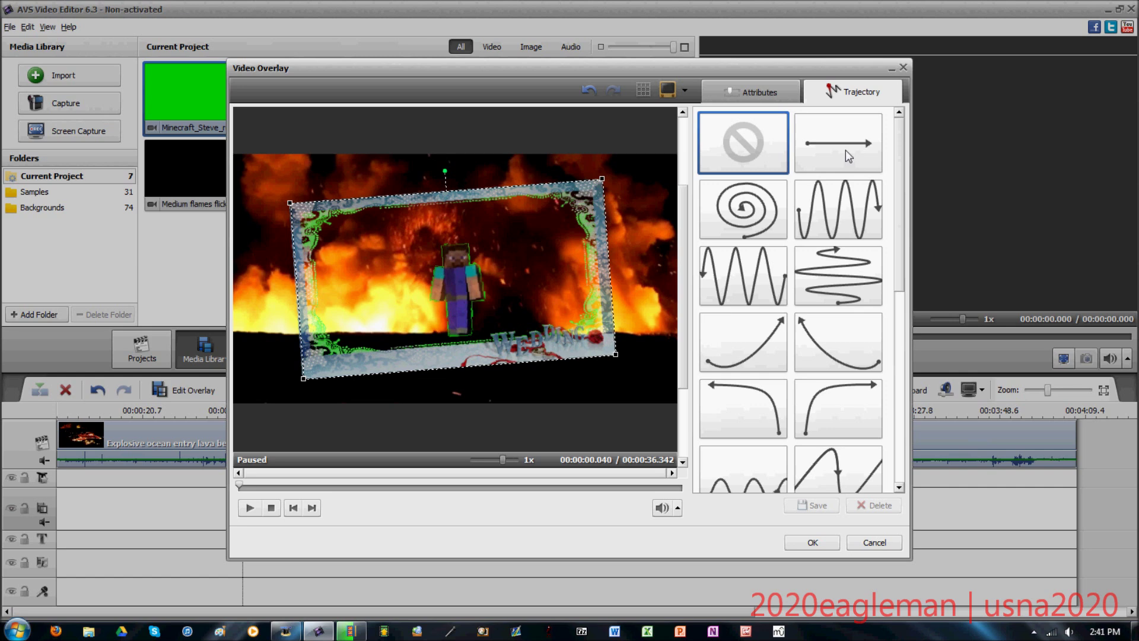
Apply a straight-line trajectory, bend it into a curve, and add a mid-path keyframe.
left_click_drag(845, 150, 499, 256)
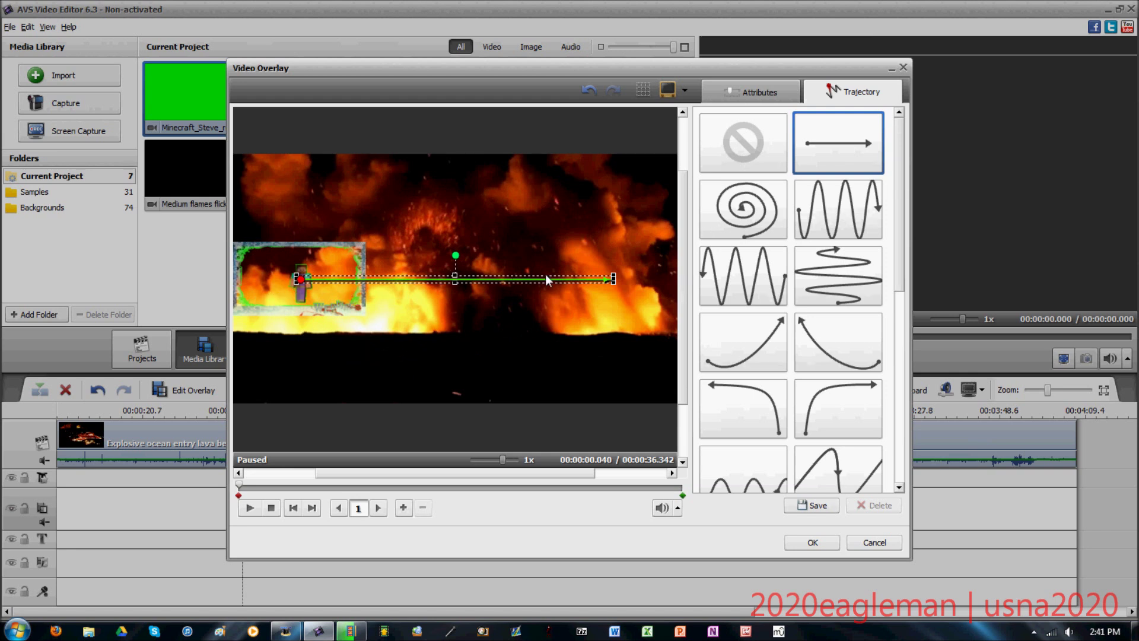
left_click_drag(613, 288, 578, 338)
left_click_drag(464, 316, 557, 289)
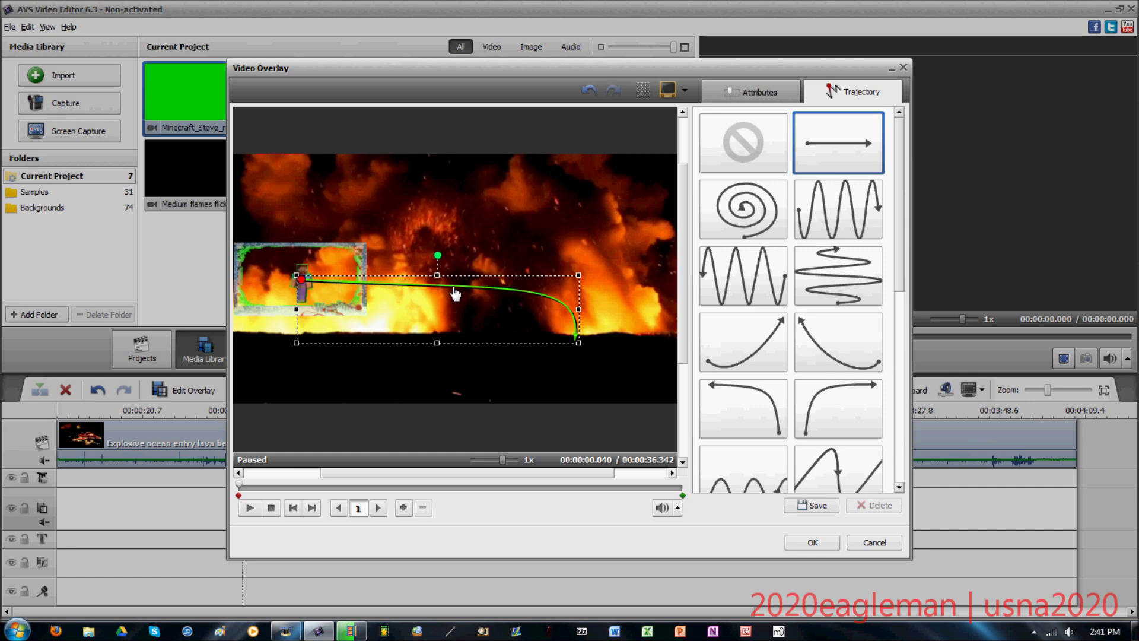
double_click(453, 289)
Shrink the overlay at the keyframe, move it left, extend the end point, and confirm.
left_click(755, 95)
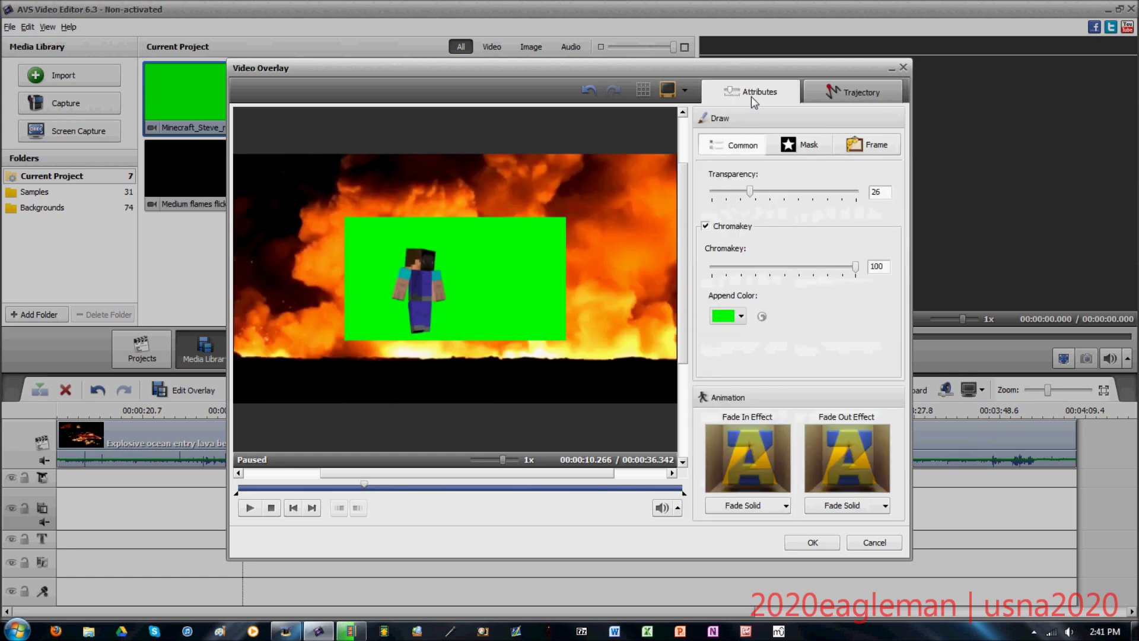
left_click(822, 94)
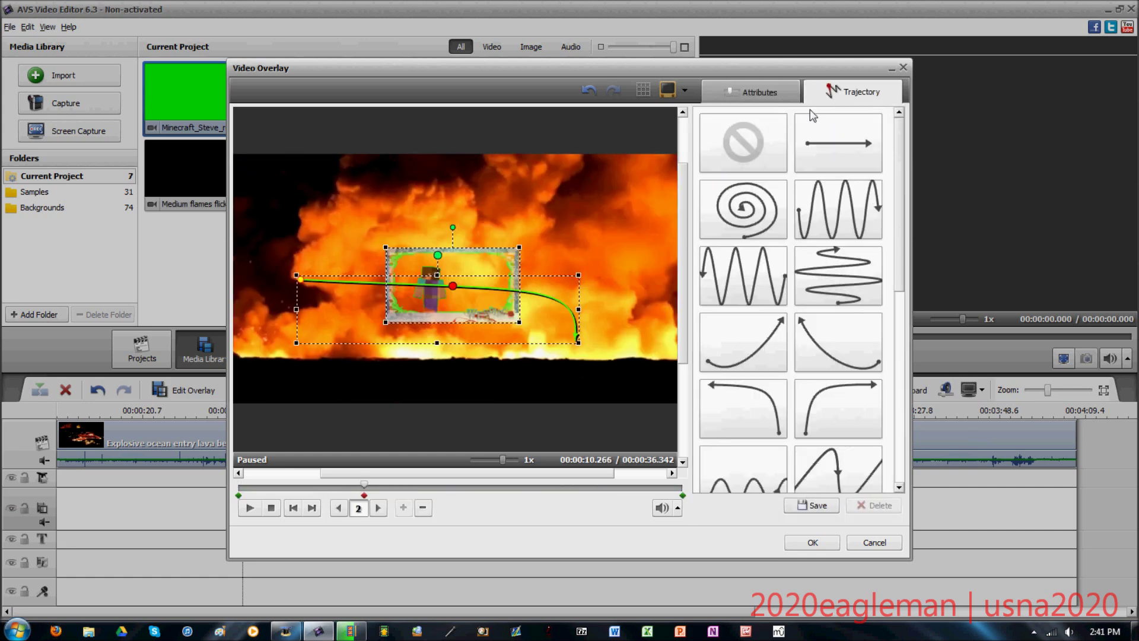
left_click_drag(522, 252, 514, 256)
left_click_drag(453, 286, 310, 234)
left_click_drag(577, 343, 590, 344)
left_click(831, 543)
Trim the Steve overlay clip much shorter and replay the preview from about 00:00:45.
left_click(718, 358)
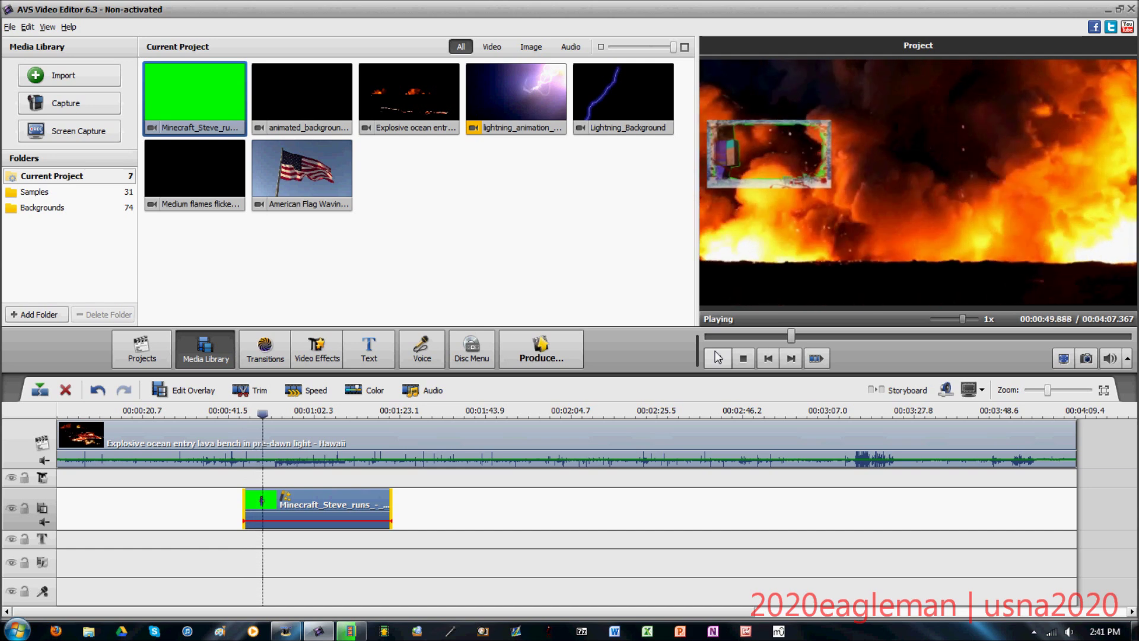
left_click(718, 358)
left_click_drag(396, 504, 273, 504)
left_click(243, 416)
key("space")
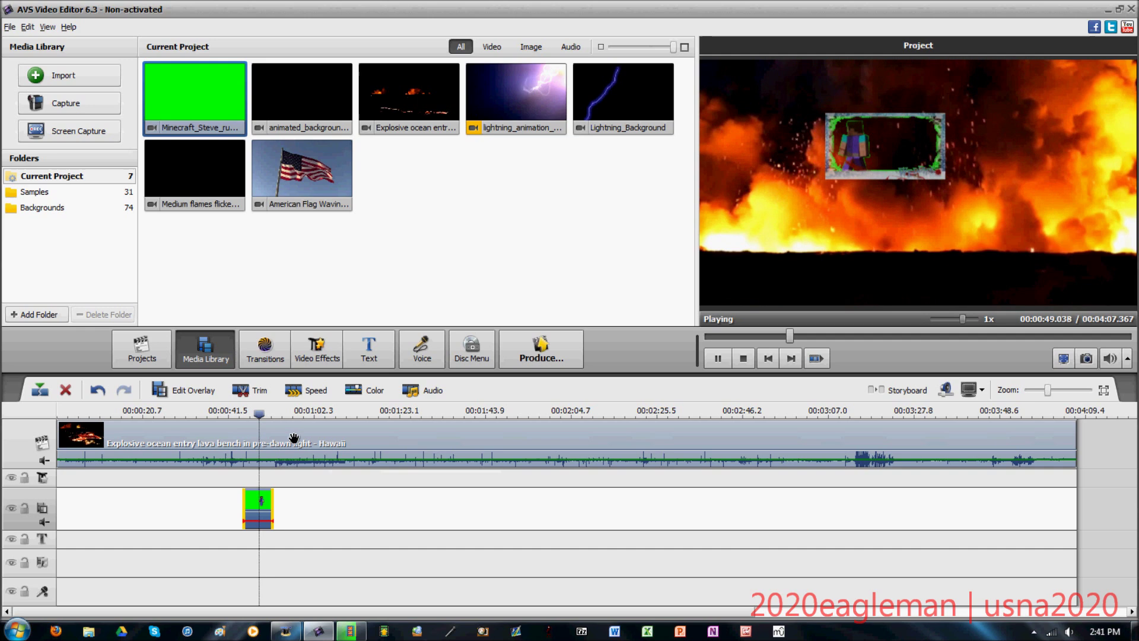
key("space")
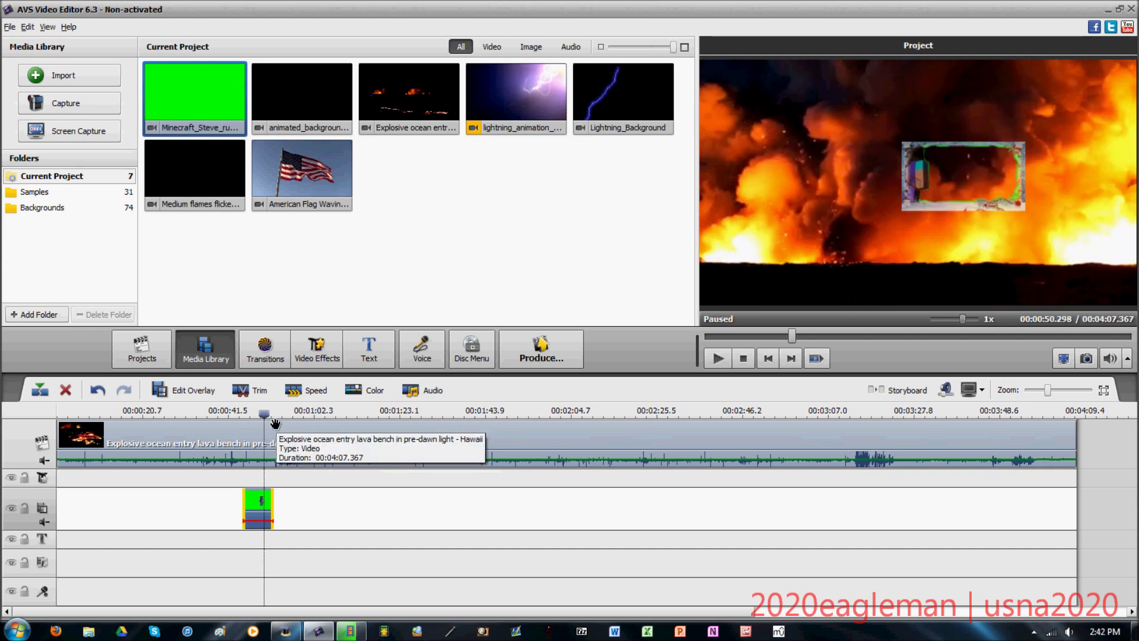
left_click_drag(264, 414, 248, 417)
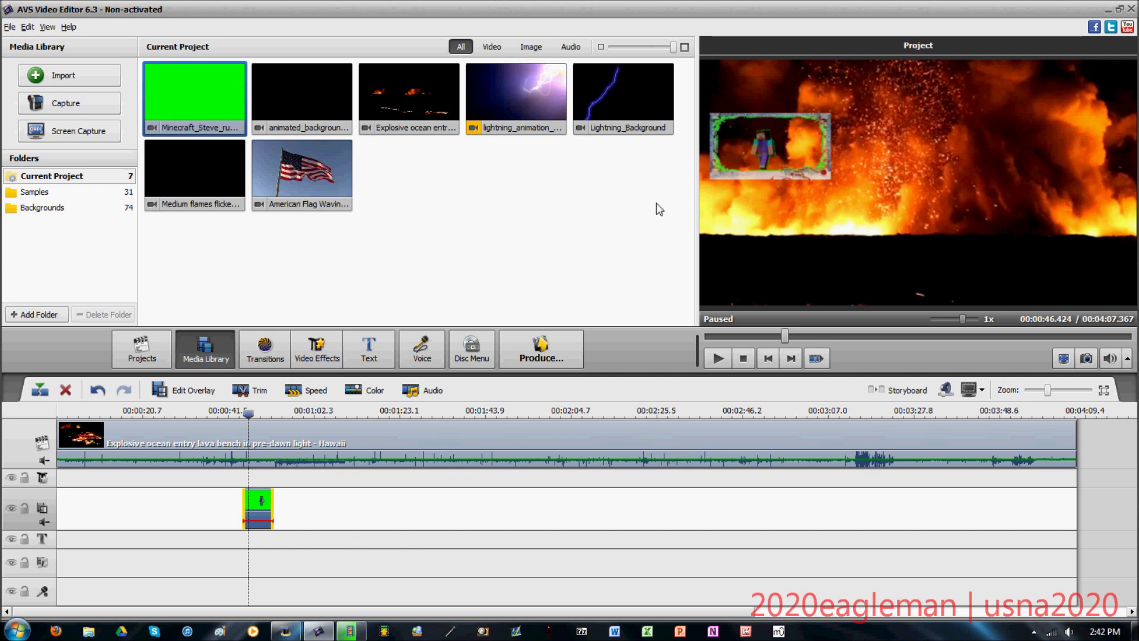
Add the American Flag clip to the overlay track at about 00:01:41, muted.
left_click(617, 104)
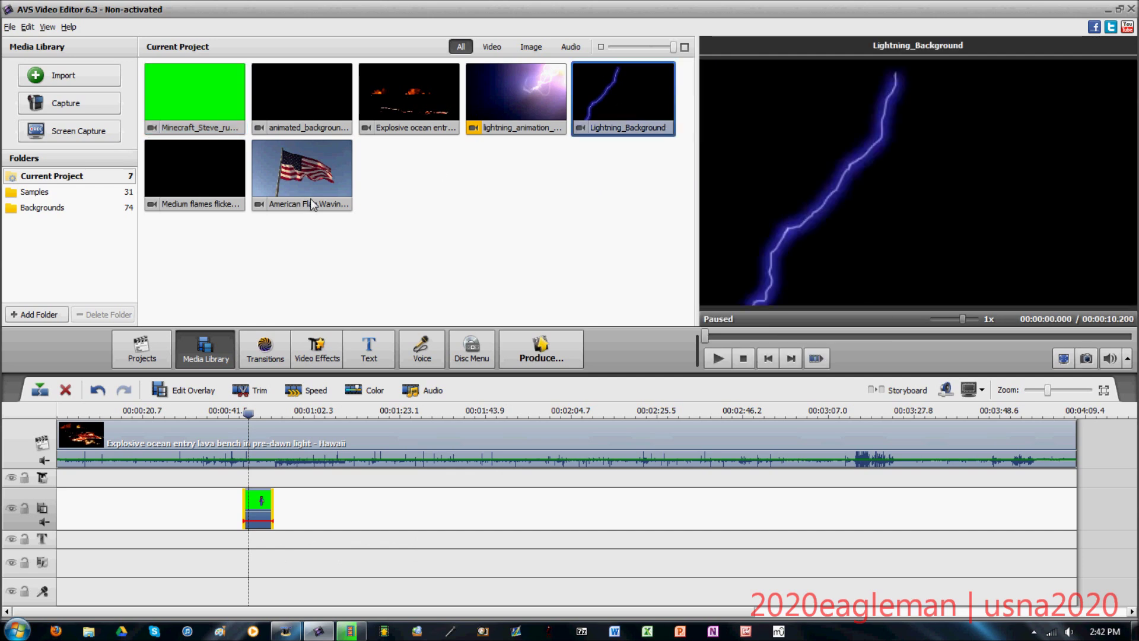
left_click(309, 198)
left_click_drag(313, 195, 466, 517)
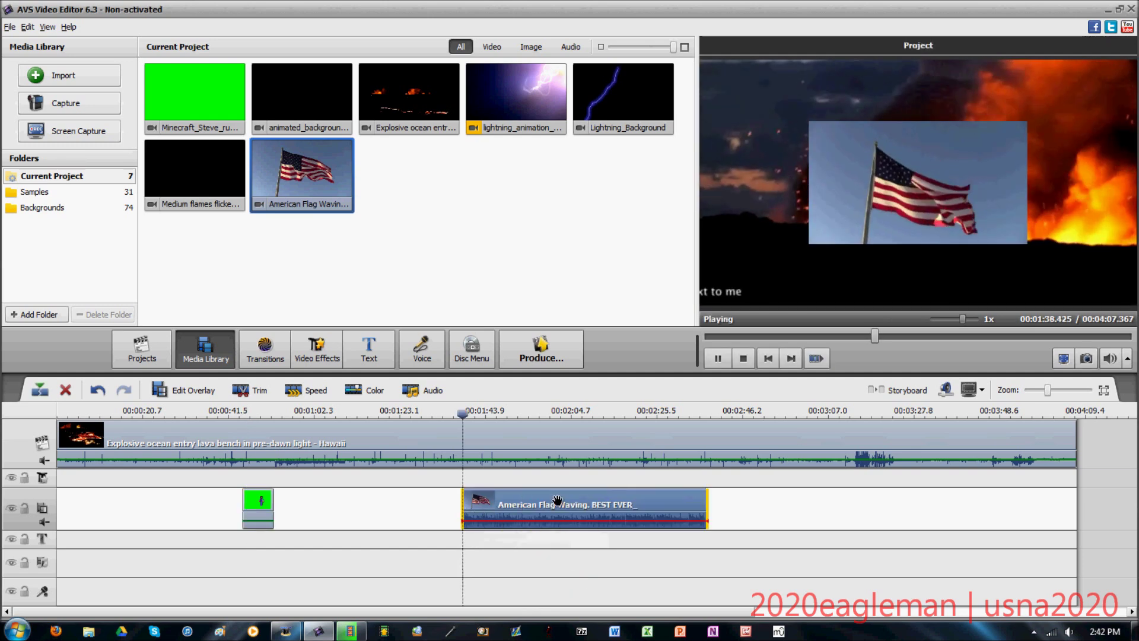
left_click_drag(557, 501, 583, 503)
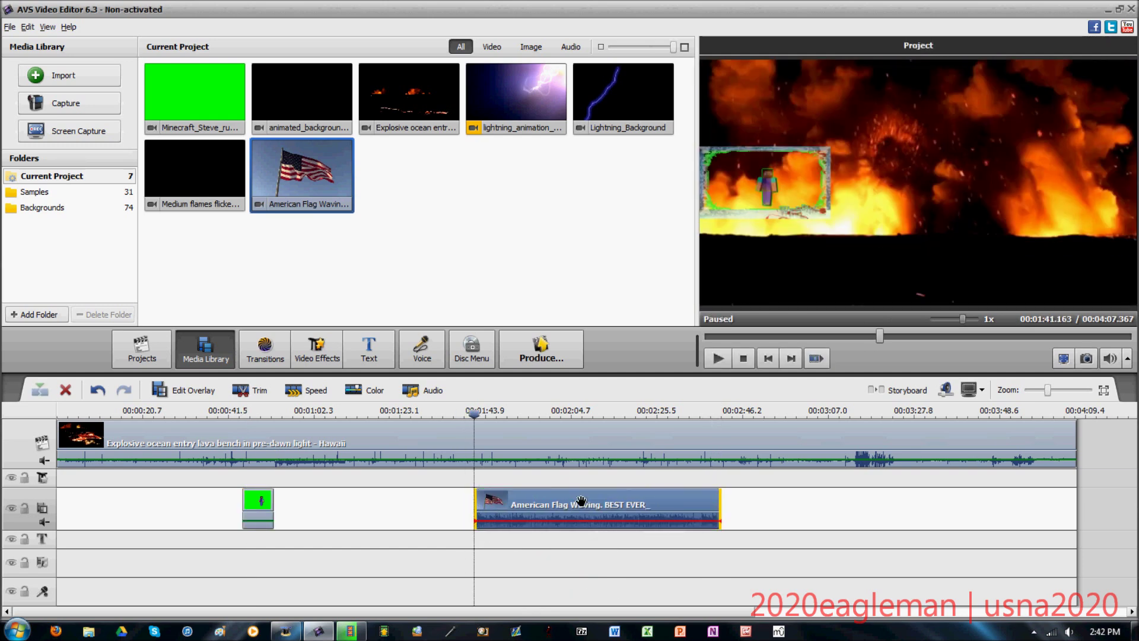
right_click(583, 503)
left_click(611, 402)
Open Edit Overlay for the flag clip and nudge the overlay left and down.
right_click(616, 491)
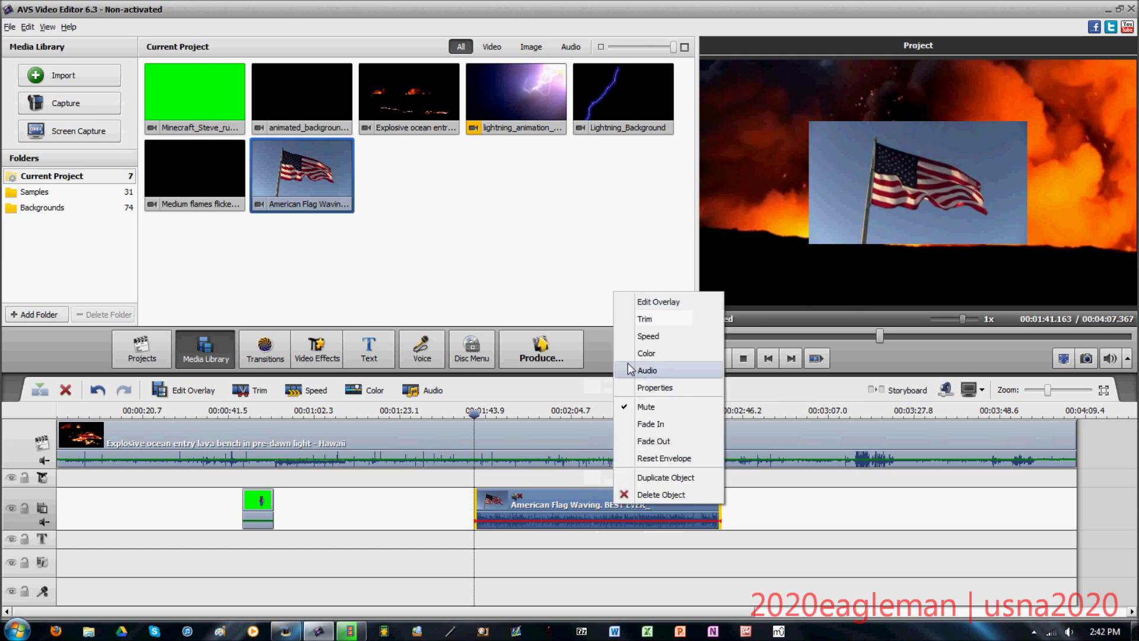
left_click(655, 301)
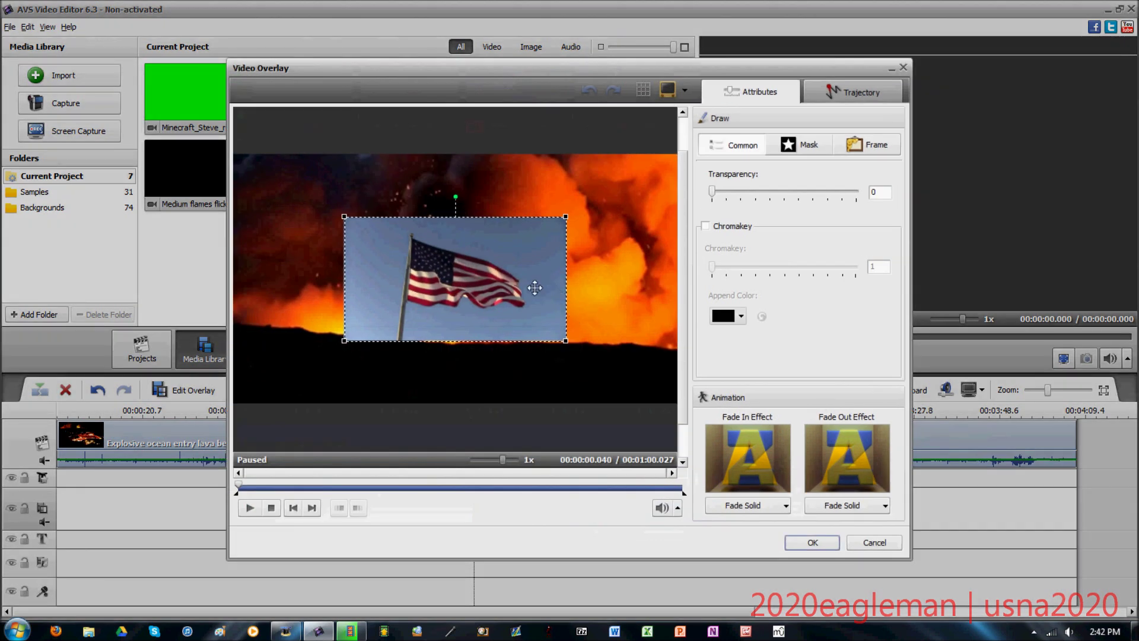
mouse_move(535, 288)
left_mouse_down()
mouse_move(541, 297)
mouse_move(520, 292)
left_mouse_up()
Enlarge the flag overlay to fill the frame and key out its blue sky at chromakey 12.
left_click_drag(552, 224, 675, 153)
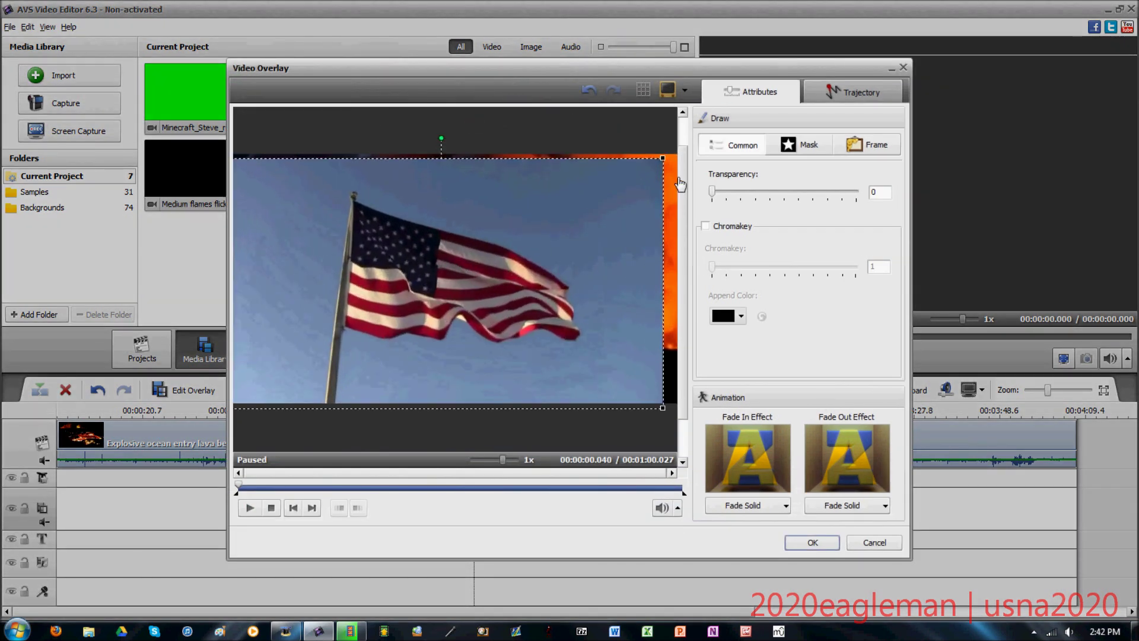
left_click_drag(530, 274, 538, 272)
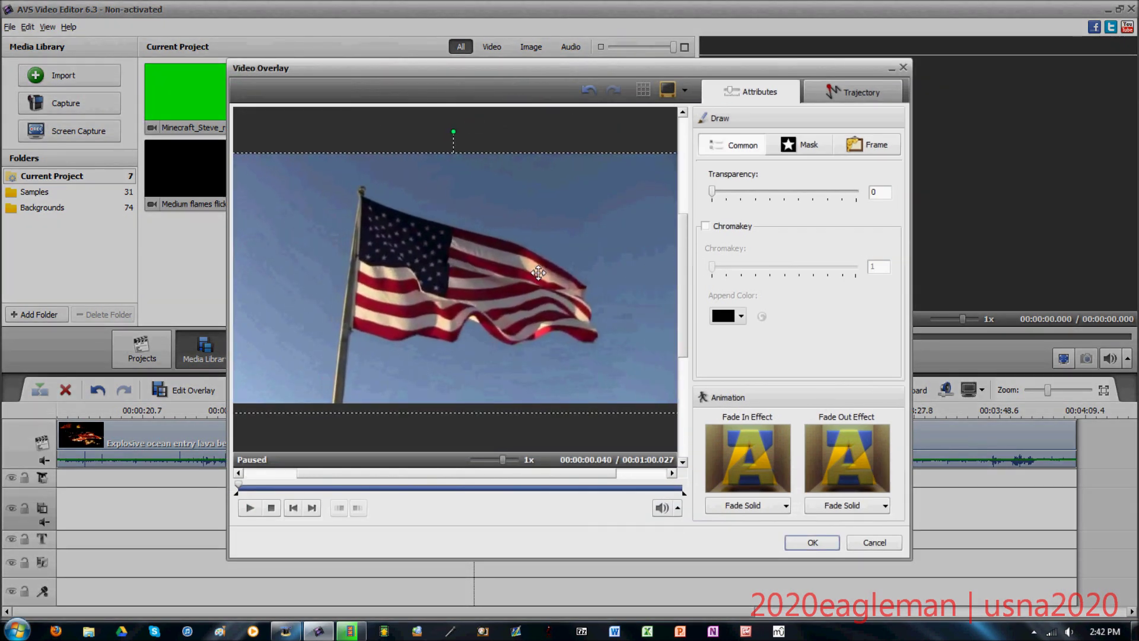
left_click(706, 226)
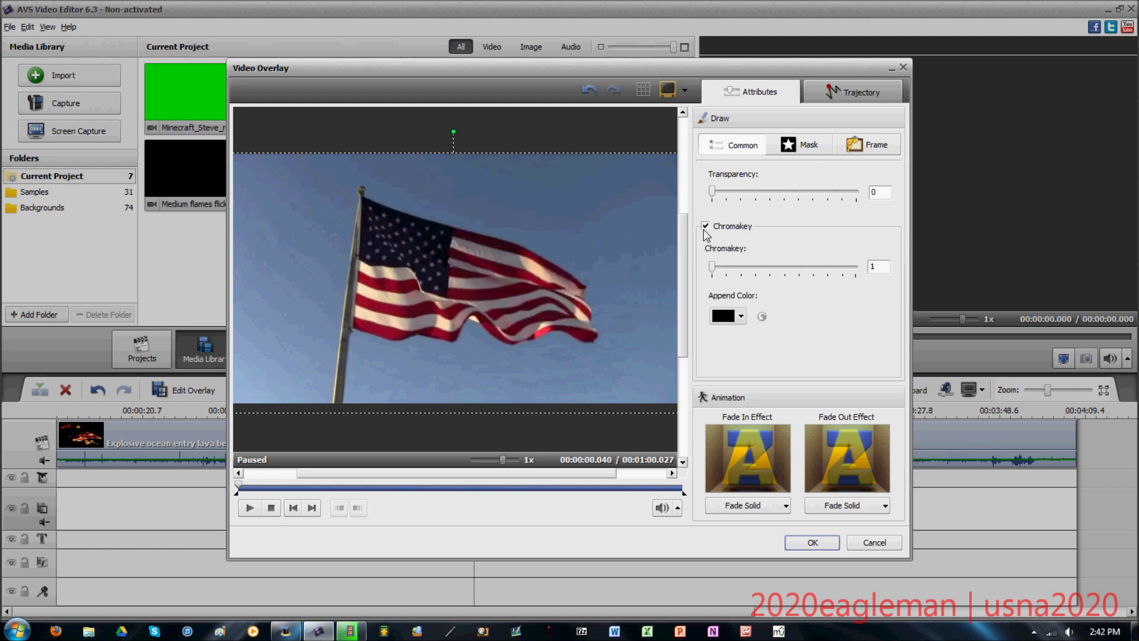
left_click(723, 315)
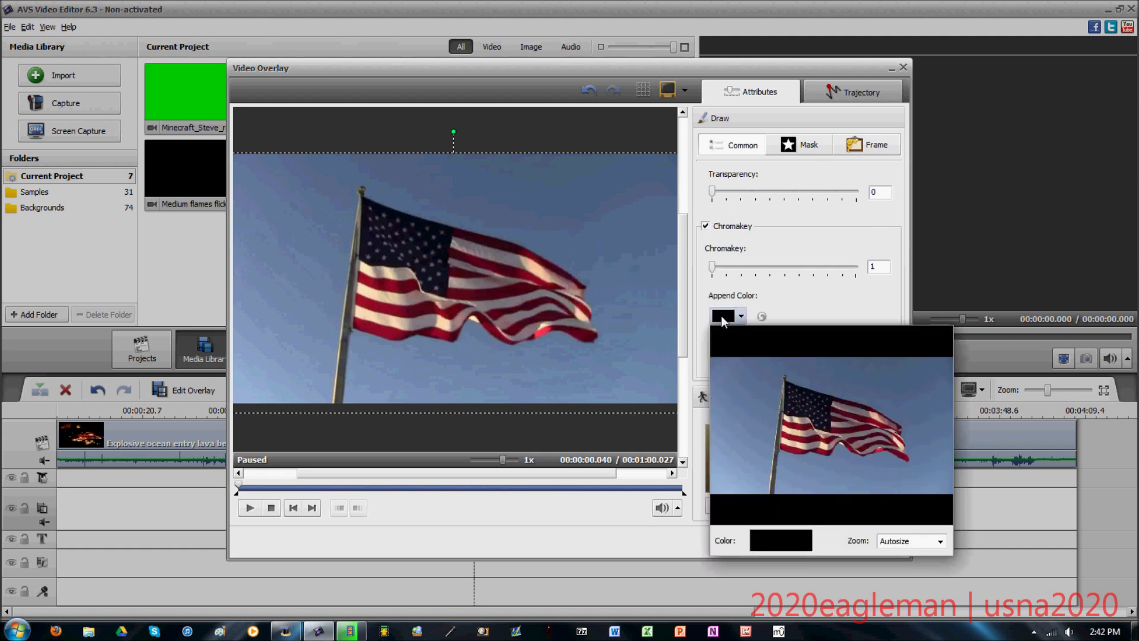
left_click(746, 387)
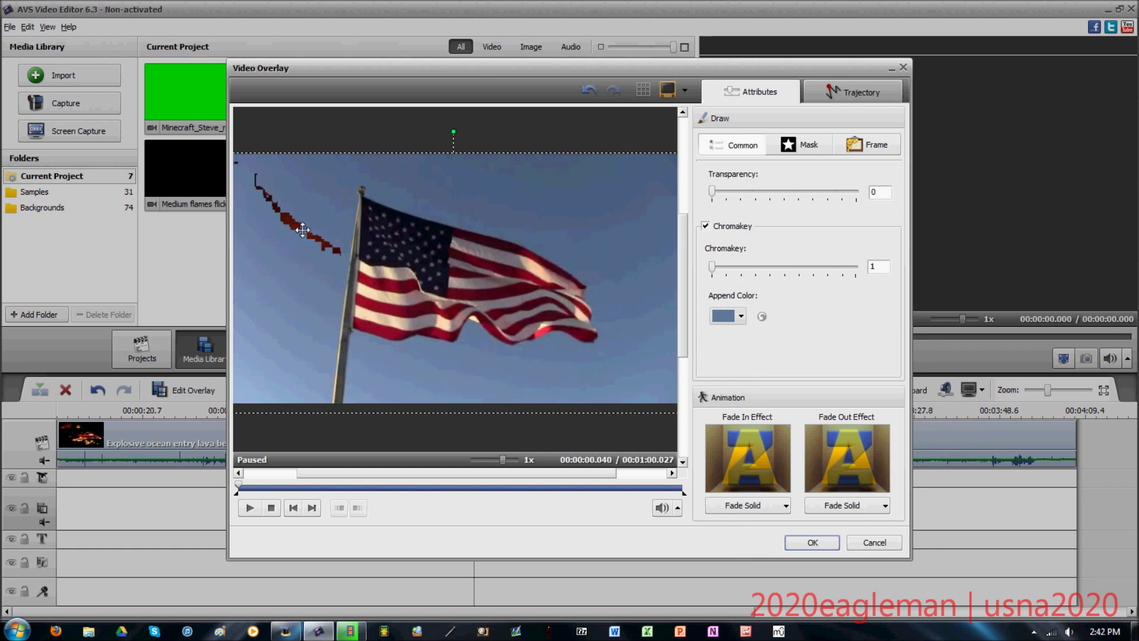
left_click_drag(714, 268, 700, 267)
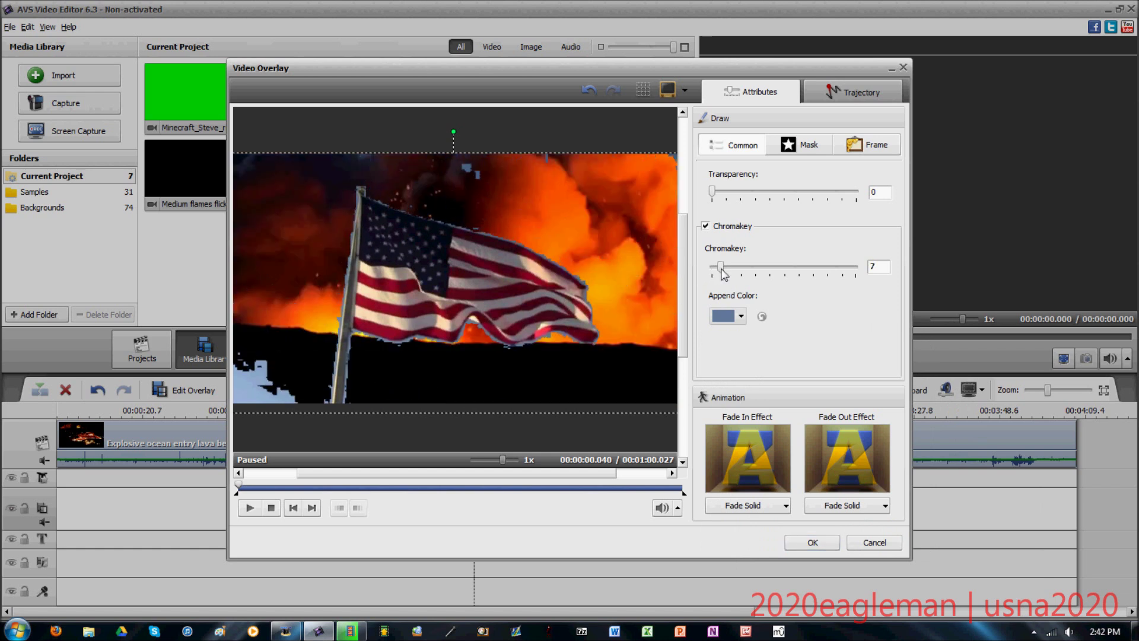
left_click_drag(715, 267, 730, 268)
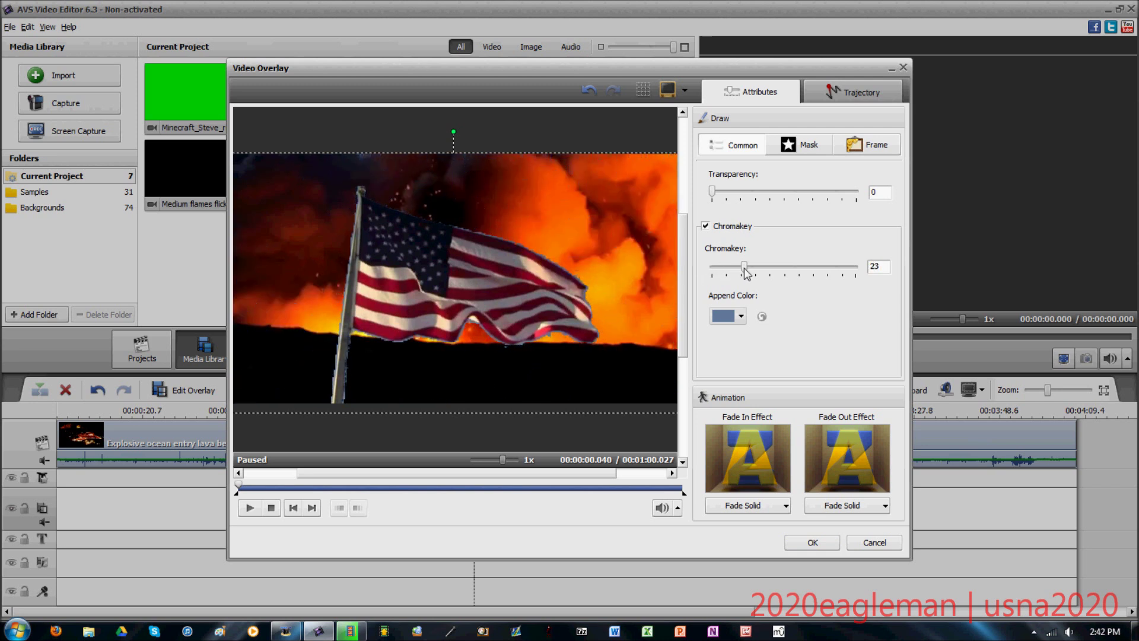
mouse_move(746, 274)
left_mouse_down()
mouse_move(902, 270)
mouse_move(710, 267)
mouse_move(728, 269)
left_mouse_up()
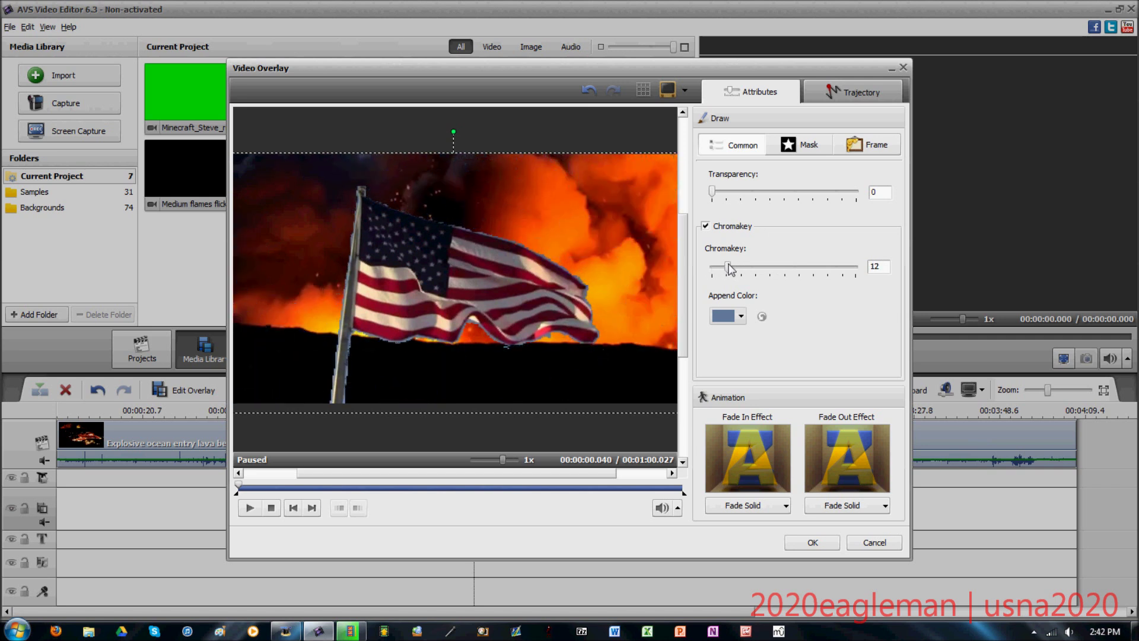
Try a couple of mask shapes on the flag overlay, then leave it with no mask.
left_click(801, 145)
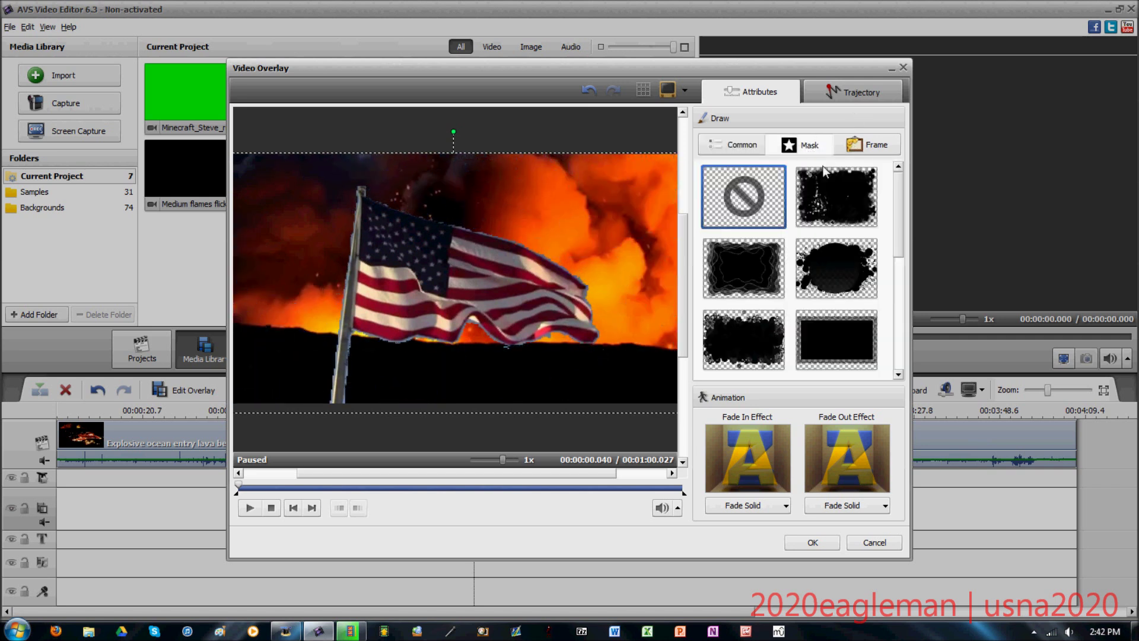
left_click(863, 205)
left_click_drag(897, 228, 893, 356)
left_click(766, 332)
scroll(765, 312, "up", 5)
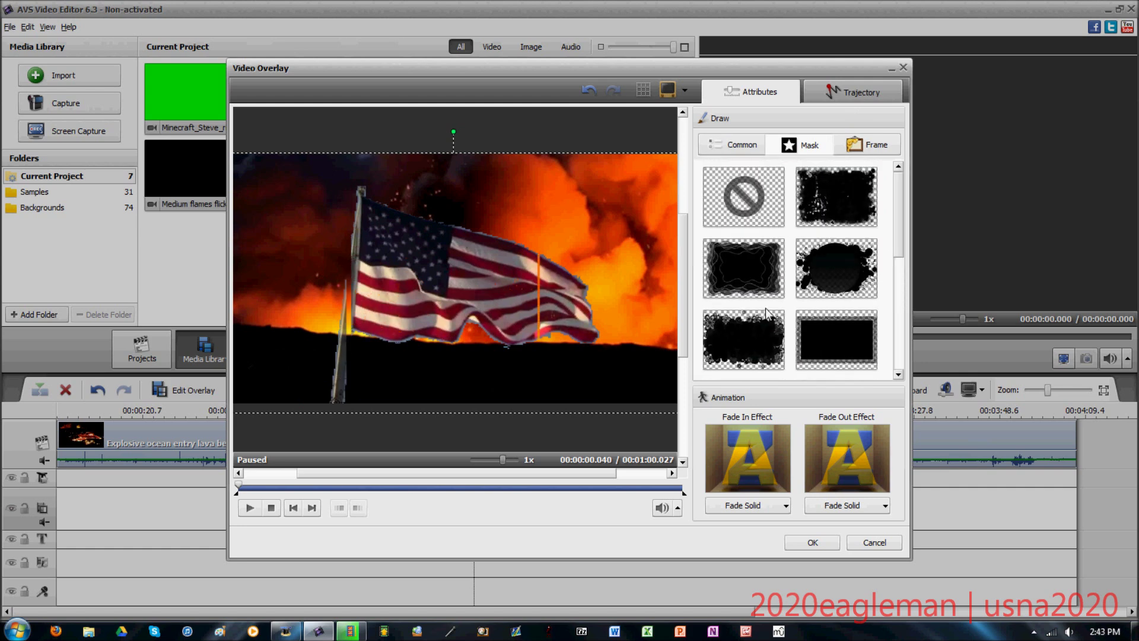
left_click(742, 193)
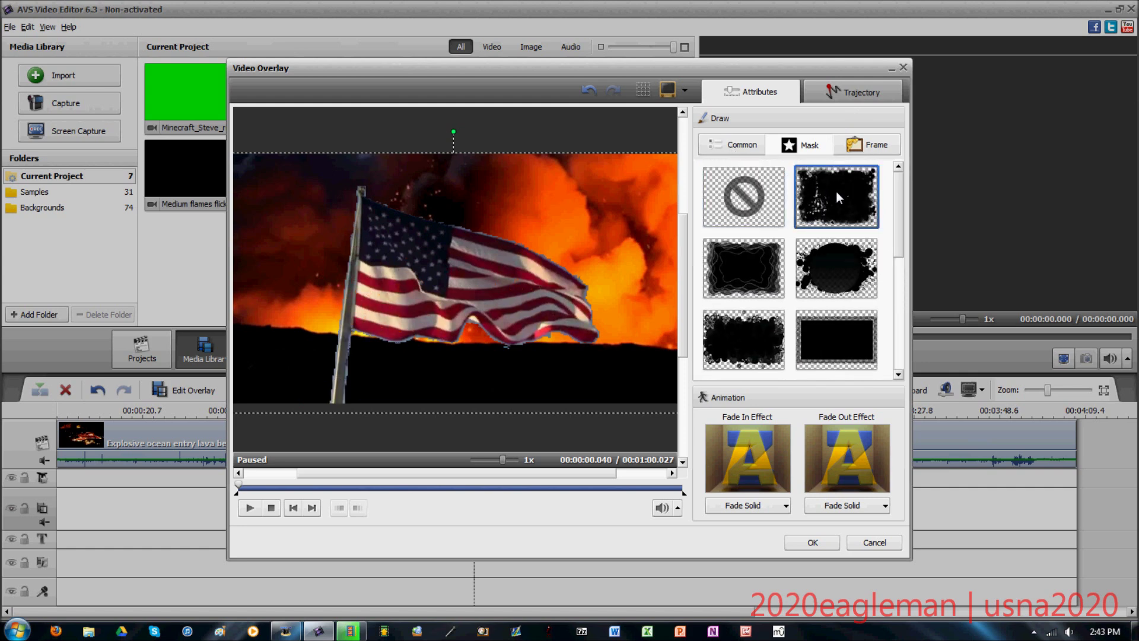
Raise the flag's transparency to 30 and surround it with the rustic wooden-sticks frame.
left_click(742, 153)
left_click_drag(727, 194, 763, 195)
left_click(850, 155)
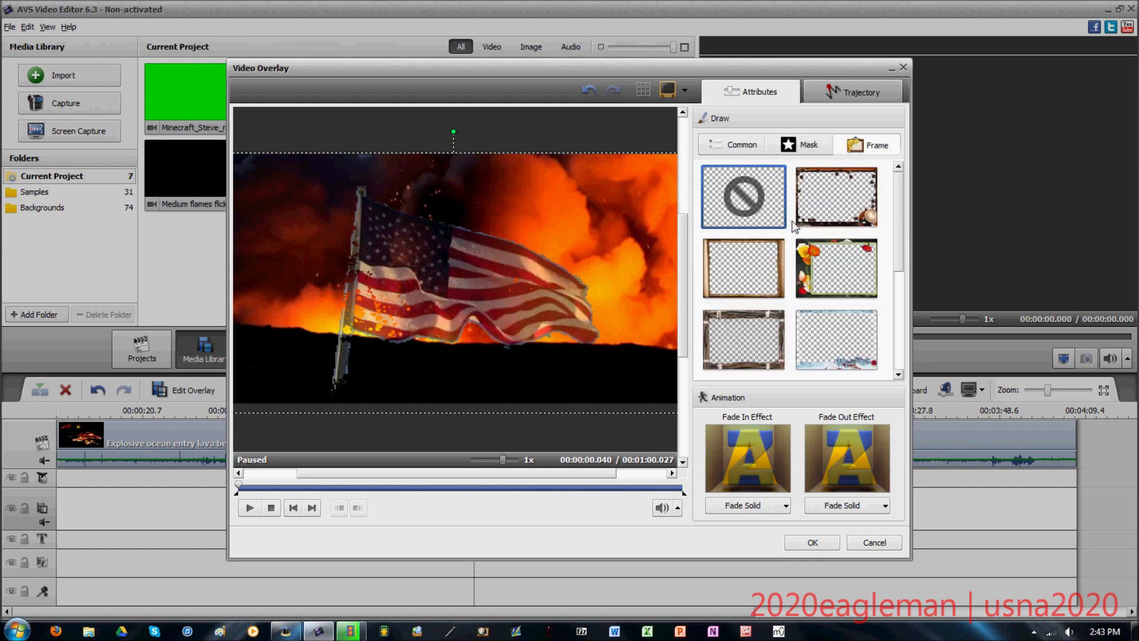
left_click(745, 327)
left_click(798, 541)
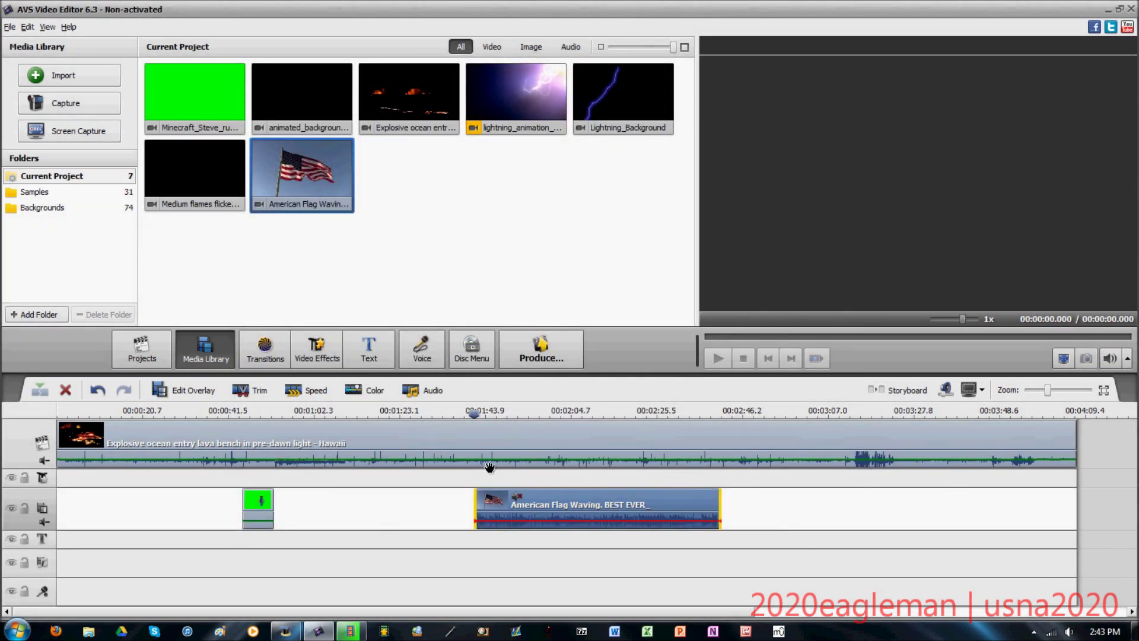
Play the project to review the framed flag, then move back to about 1:37.
left_click(711, 362)
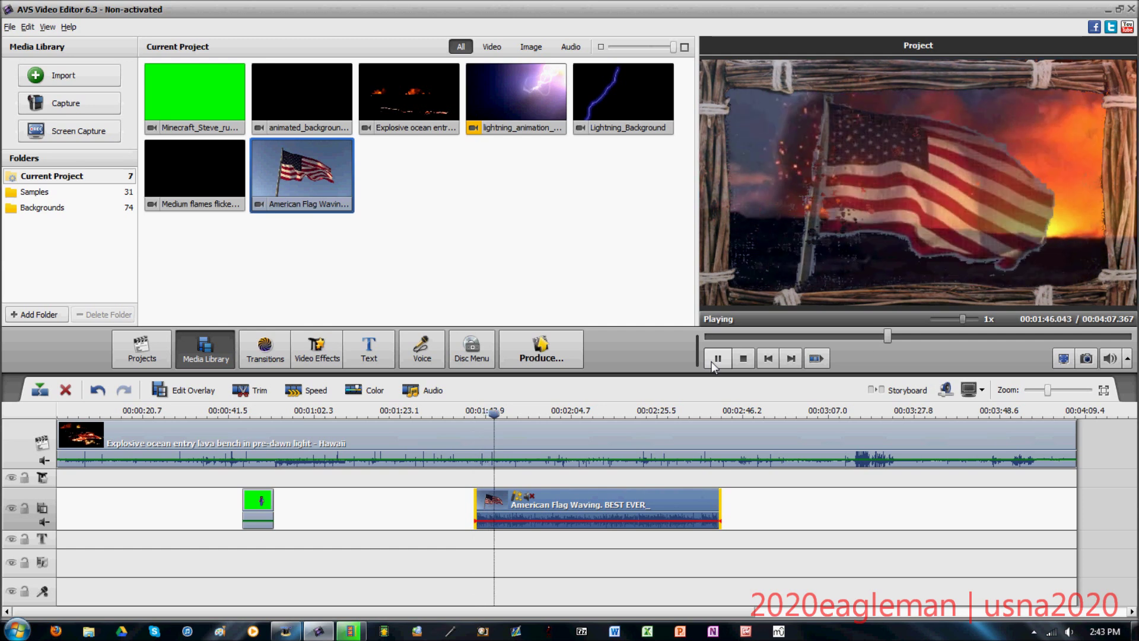
left_click(714, 366)
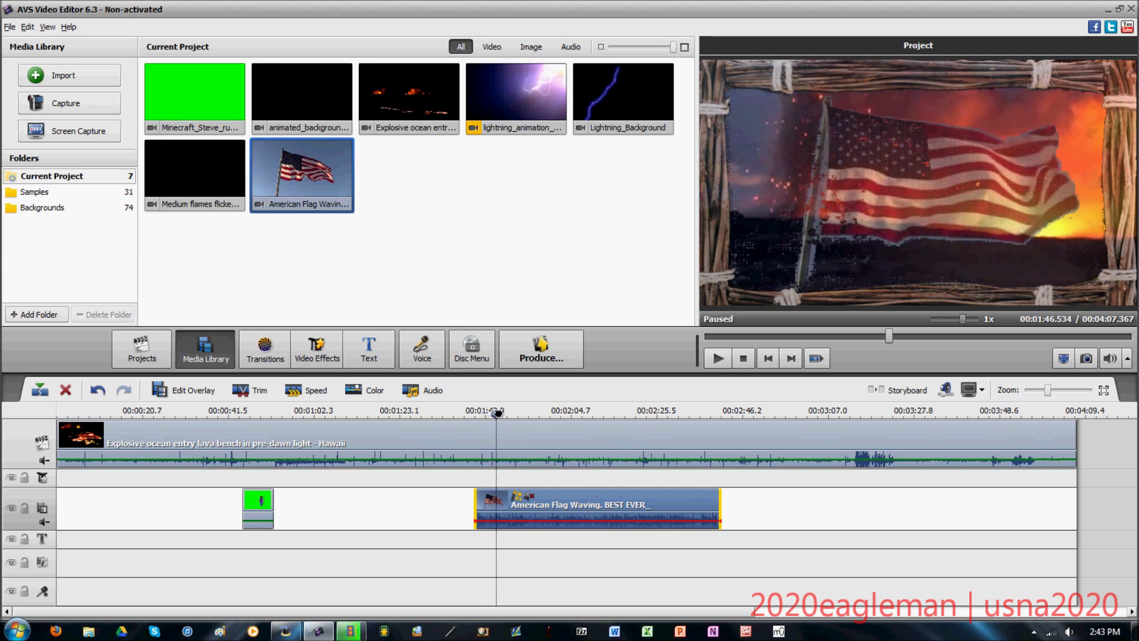
left_click_drag(498, 413, 459, 410)
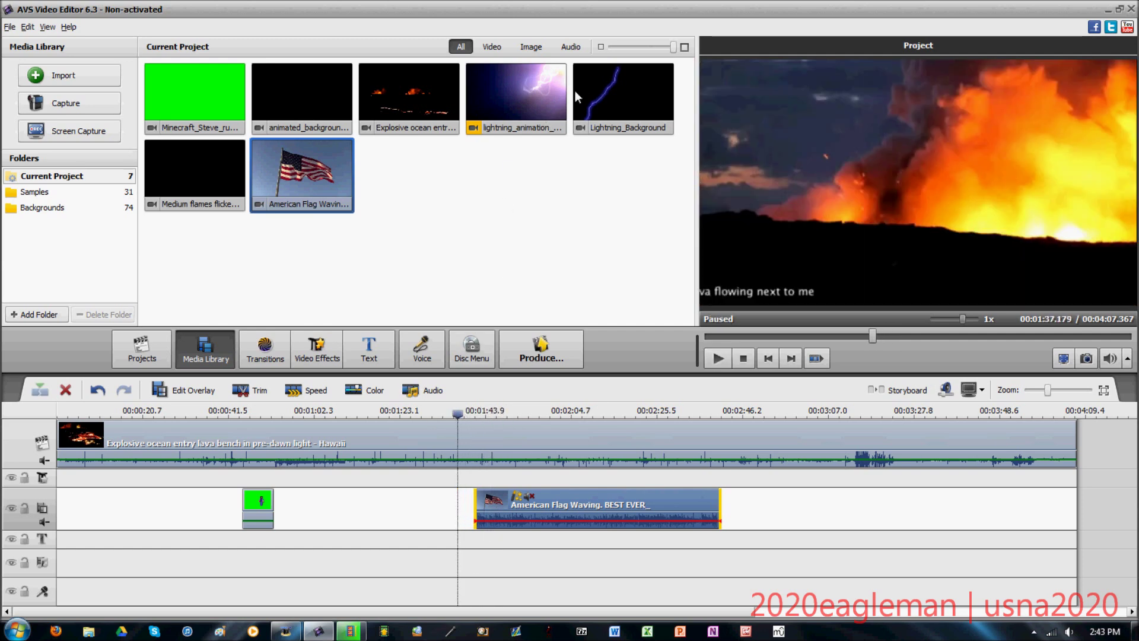
Place the Lightning_Background clip on the overlay track near 00:01:20.
left_click_drag(610, 101, 351, 508)
right_click(367, 501)
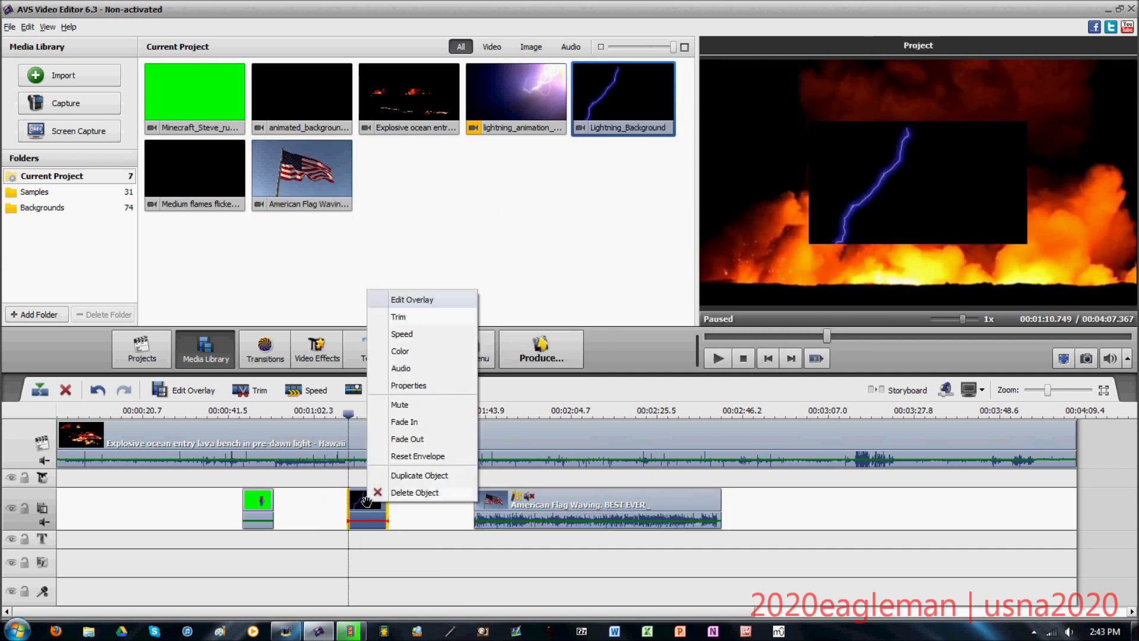
left_click(415, 301)
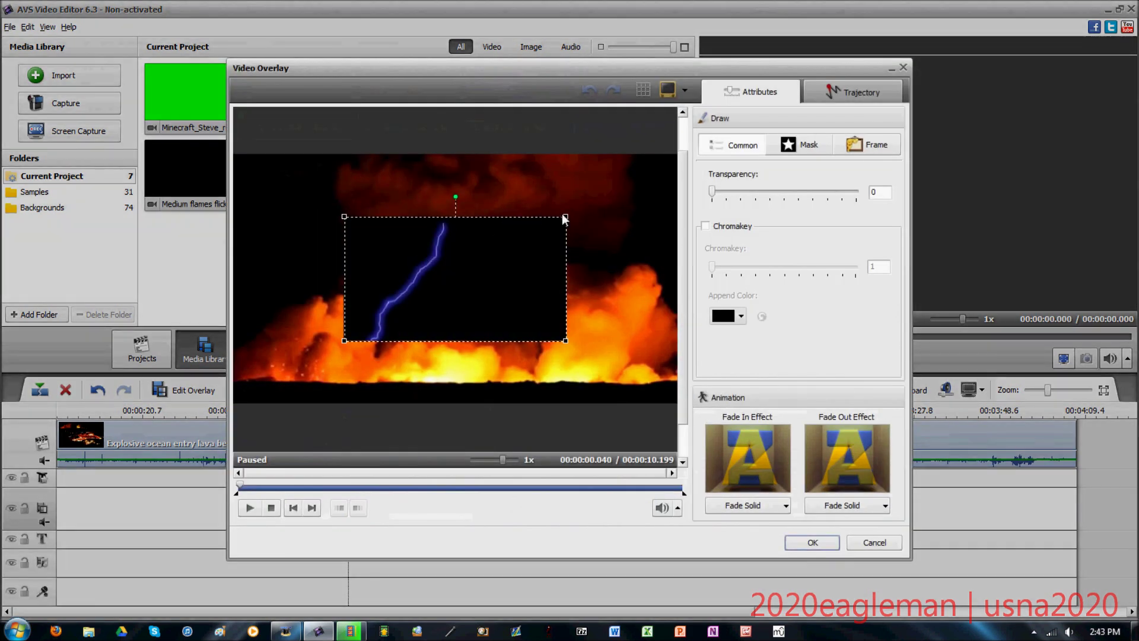
Stretch the lightning overlay to fill the frame at transparency 50 and preview it.
left_click_drag(563, 219, 690, 148)
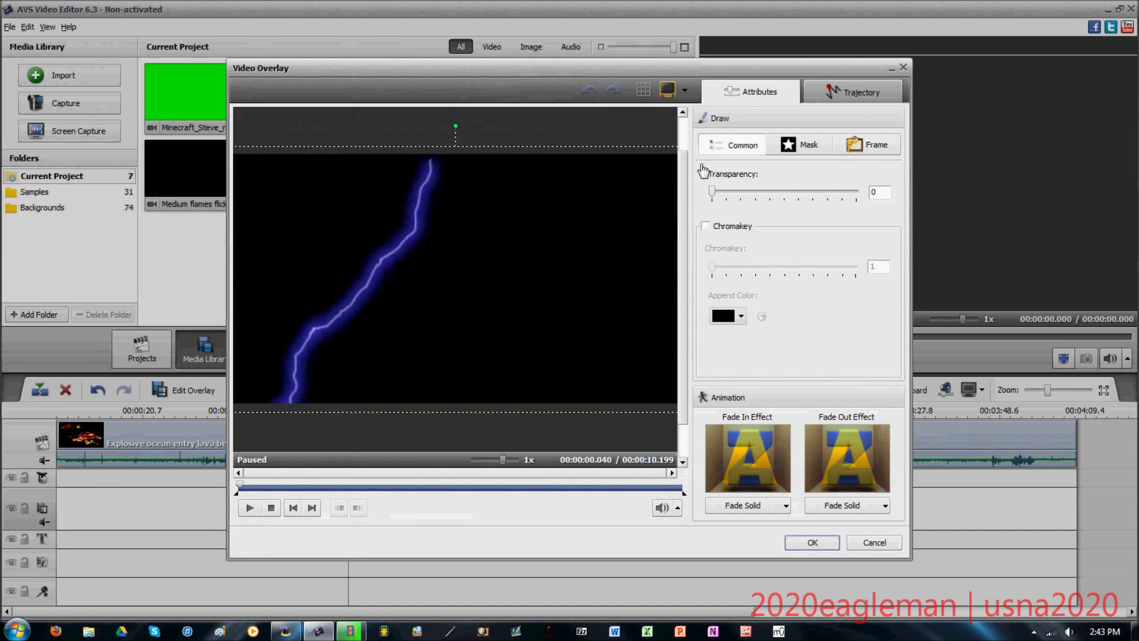
left_click_drag(712, 191, 786, 200)
left_click(814, 542)
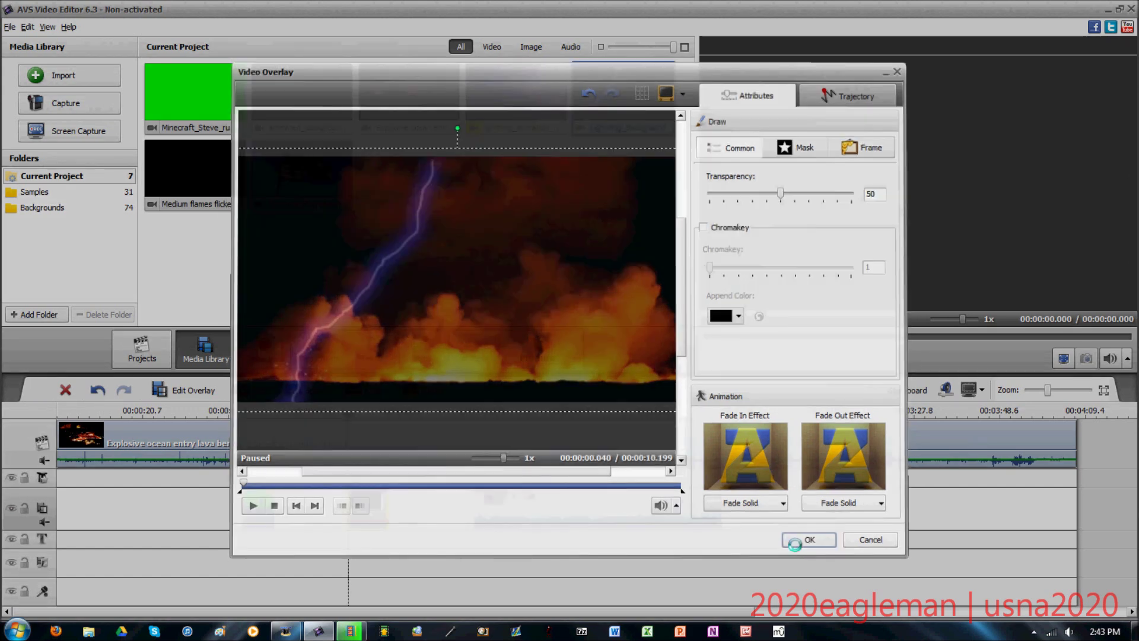
left_click(717, 359)
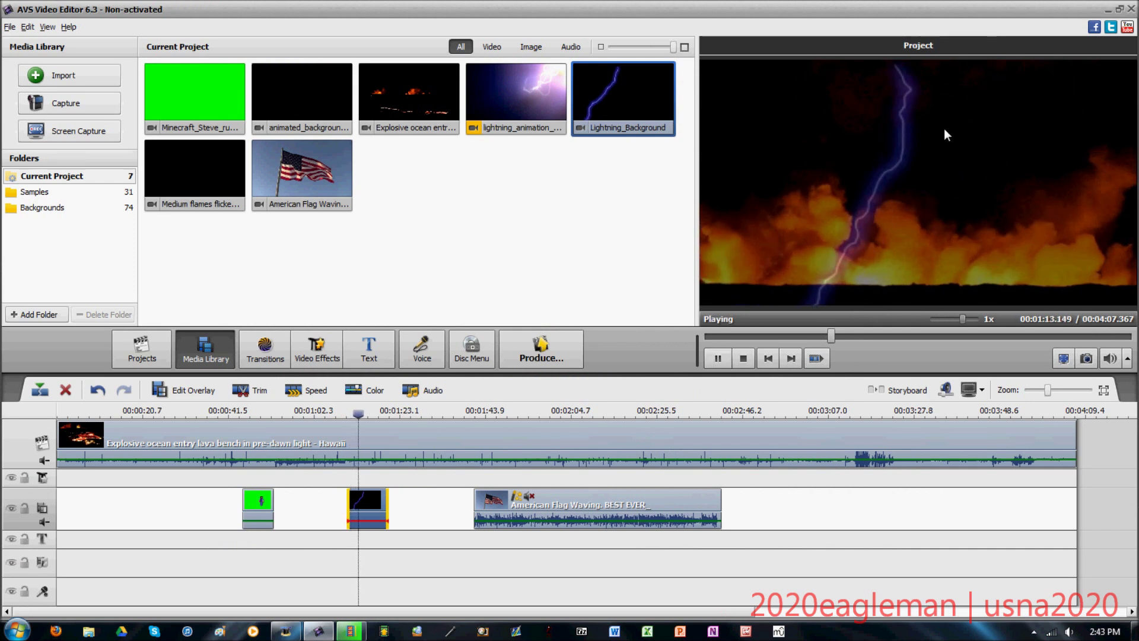
left_click(725, 359)
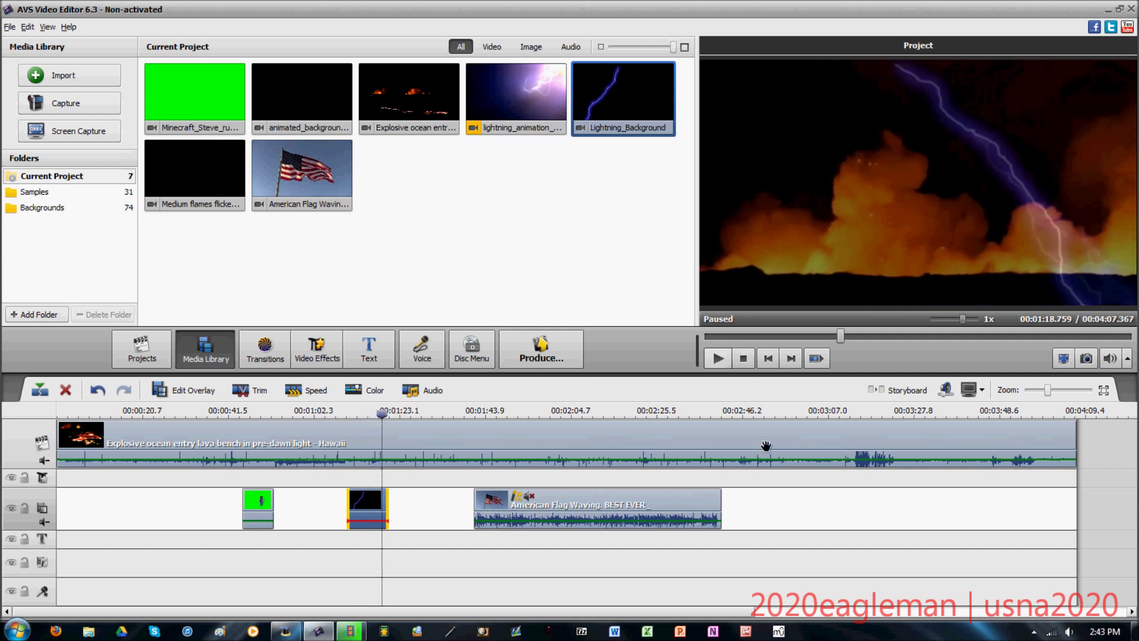
Add a new overlay track holding a second American Flag Waving clip.
right_click(789, 513)
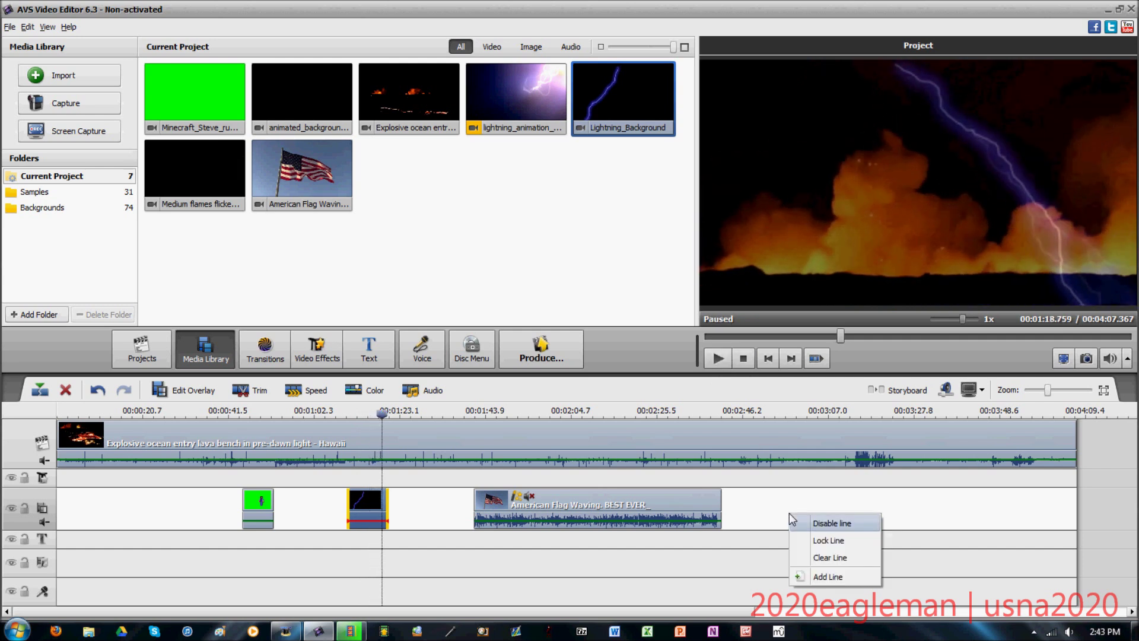
left_click(826, 577)
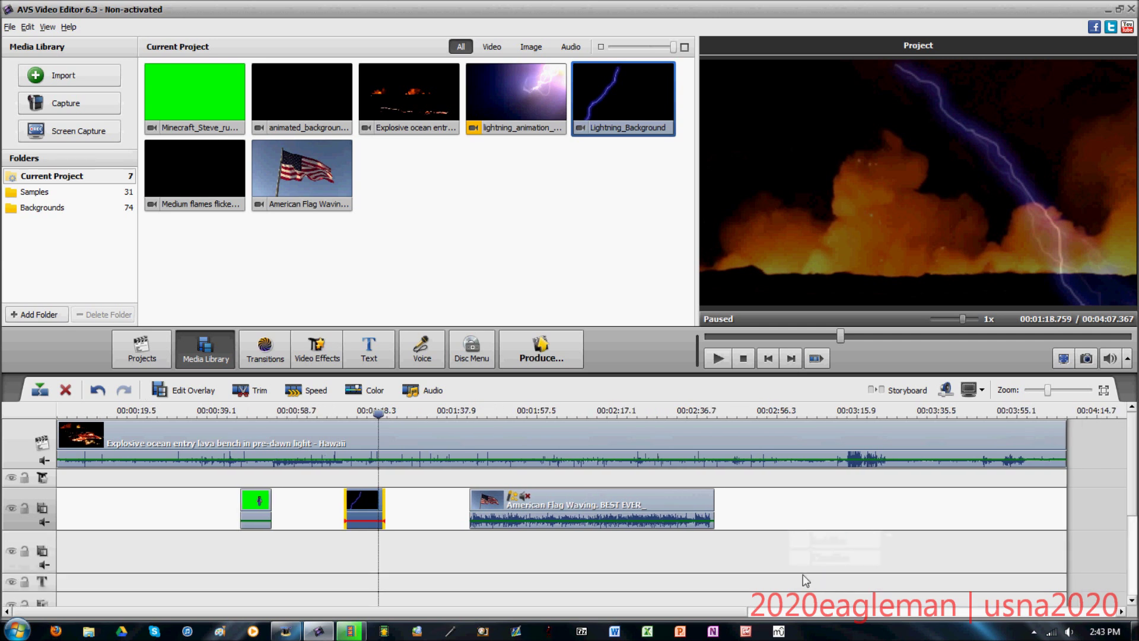
left_click_drag(300, 204, 461, 563)
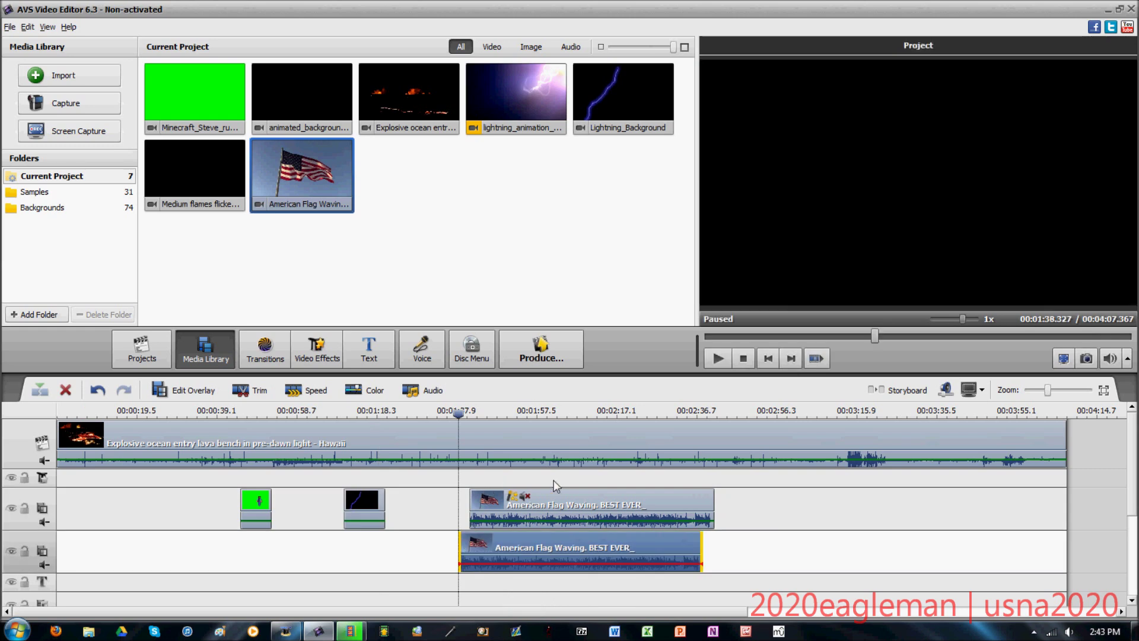
key("space")
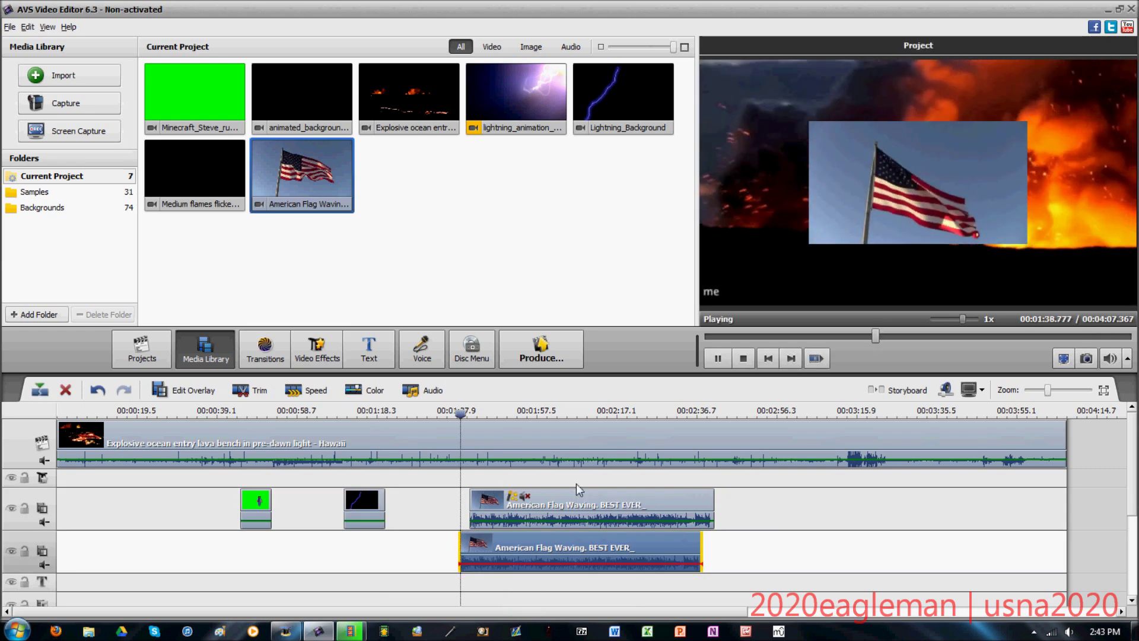
key("space")
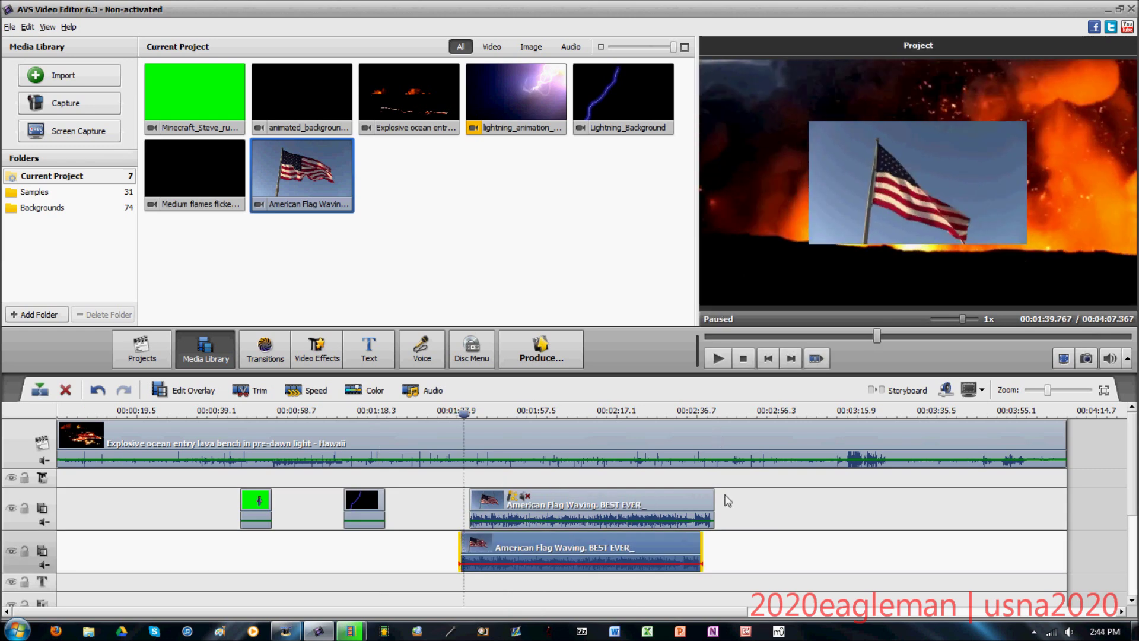
Mute the lower flag clip, then return the playhead to the lightning at 1:15.
right_click(669, 555)
left_click(700, 462)
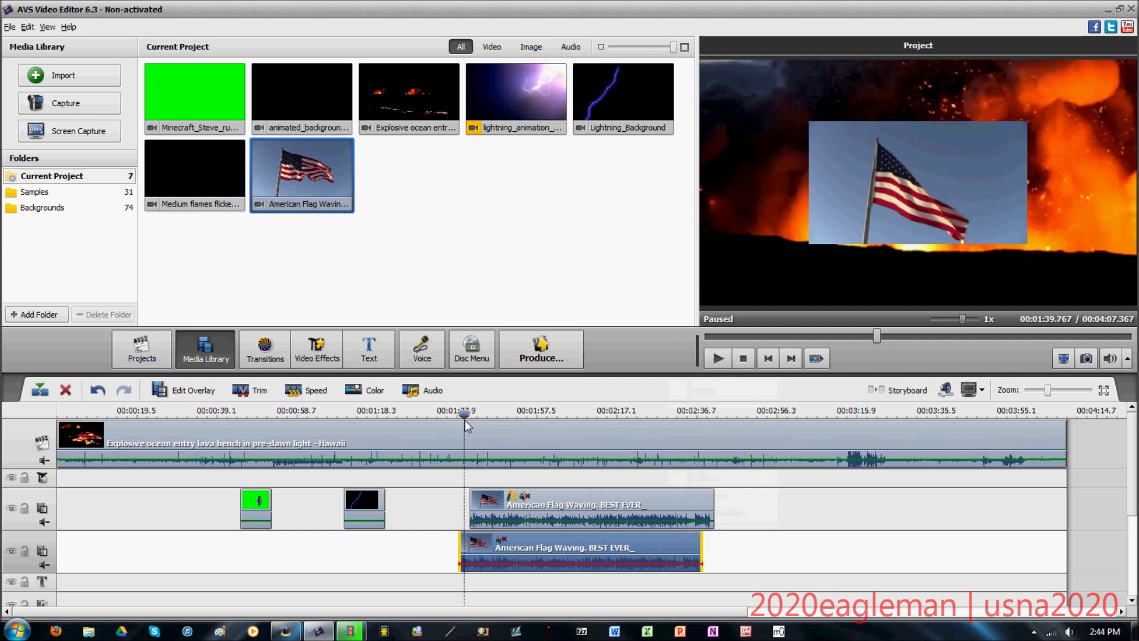
left_click_drag(465, 413, 473, 411)
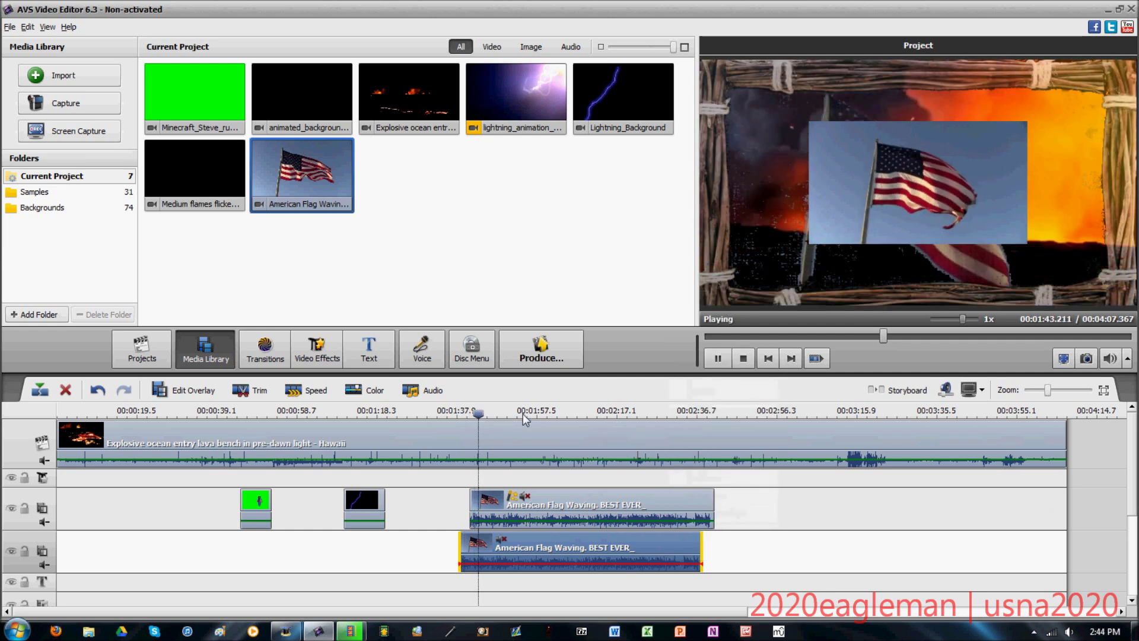
key("space")
left_click(362, 412)
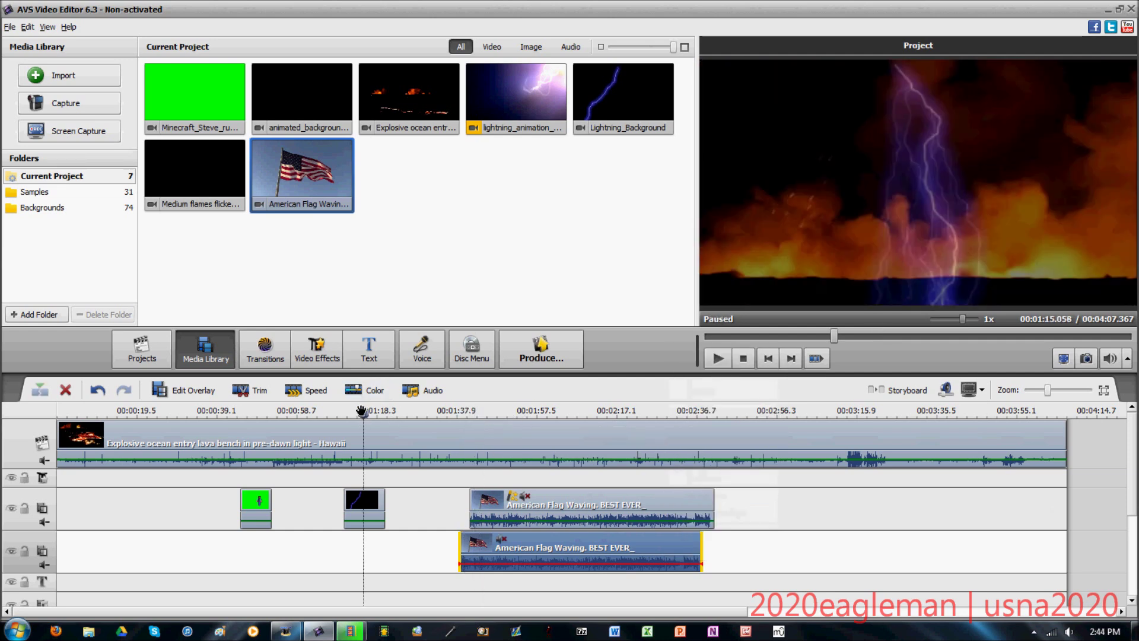
Inspect the lightning, lava and upper flag clips, moving the playhead to about 1:43.
left_click(368, 504)
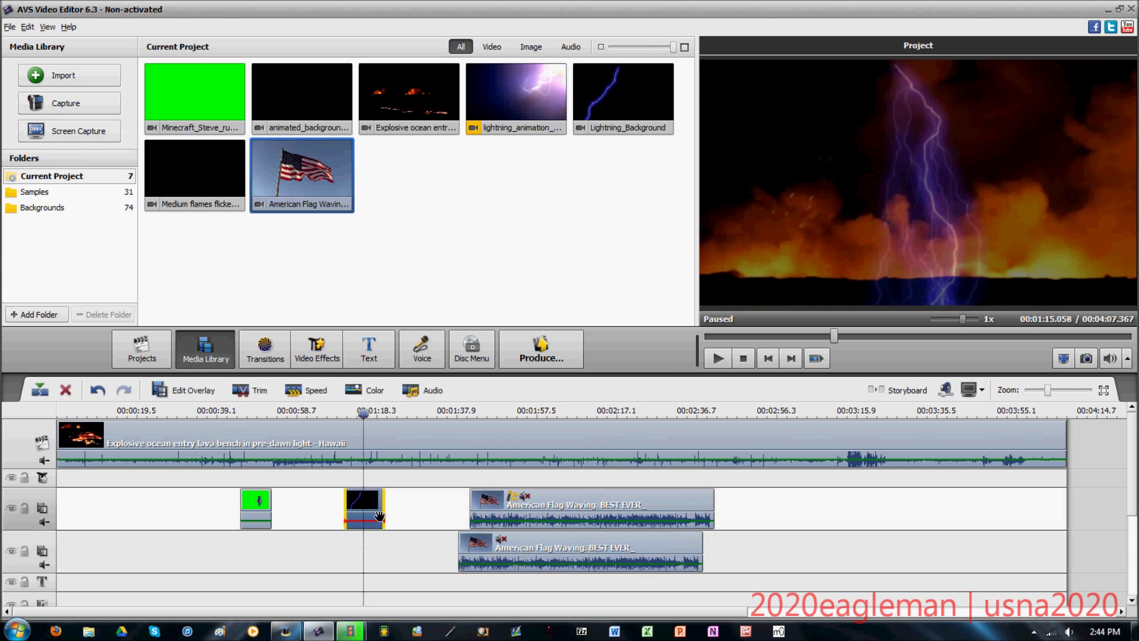
left_click(183, 424)
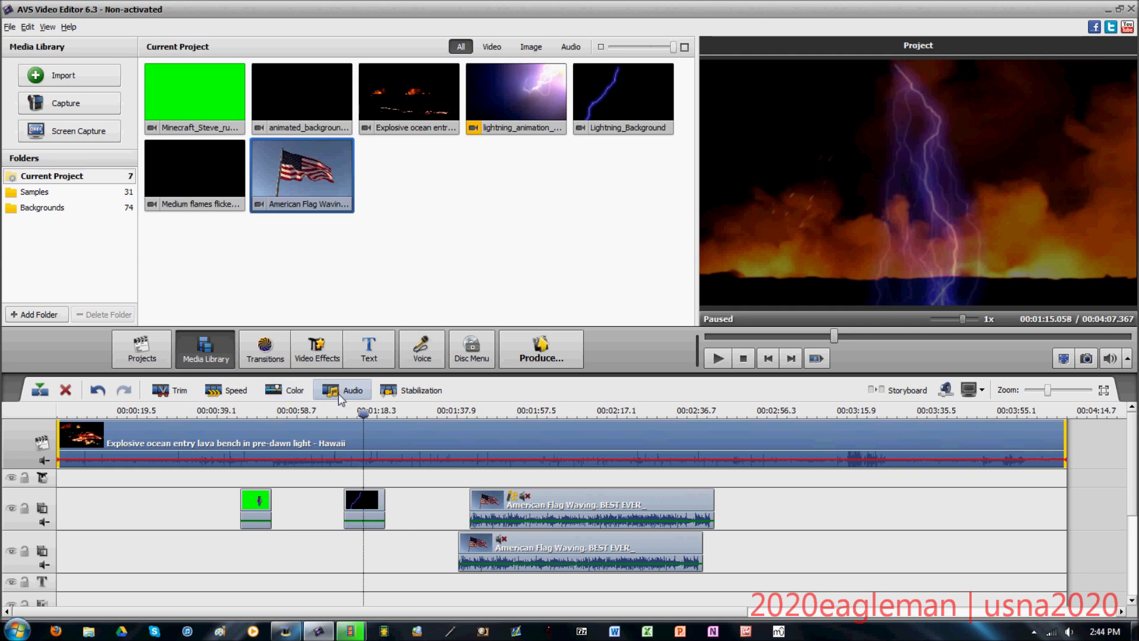
left_click(566, 507)
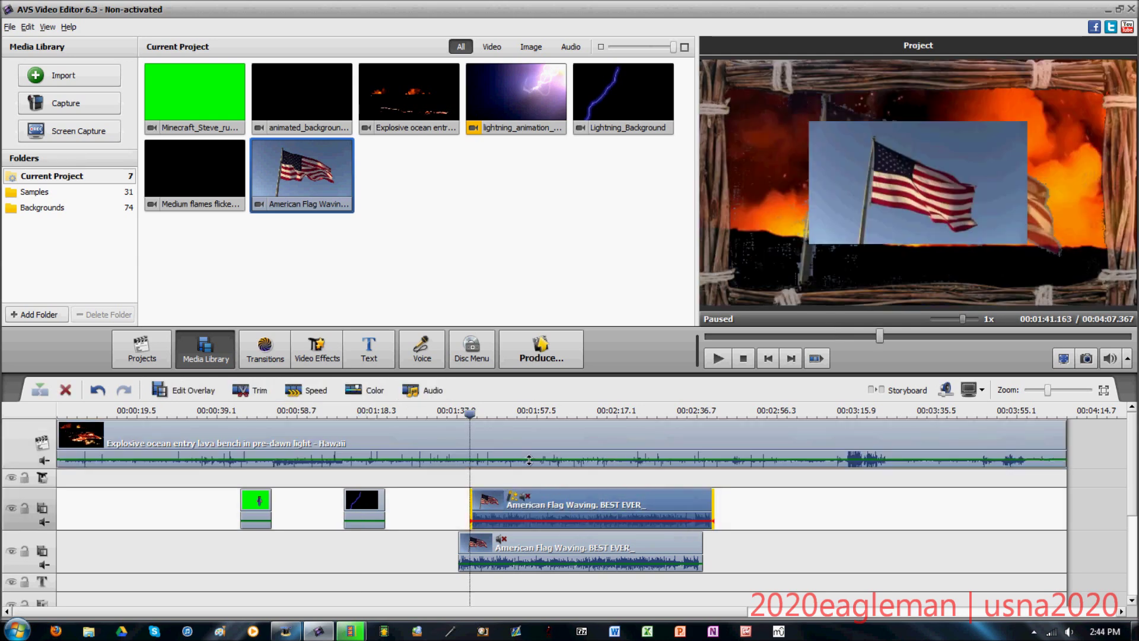
left_click(480, 416)
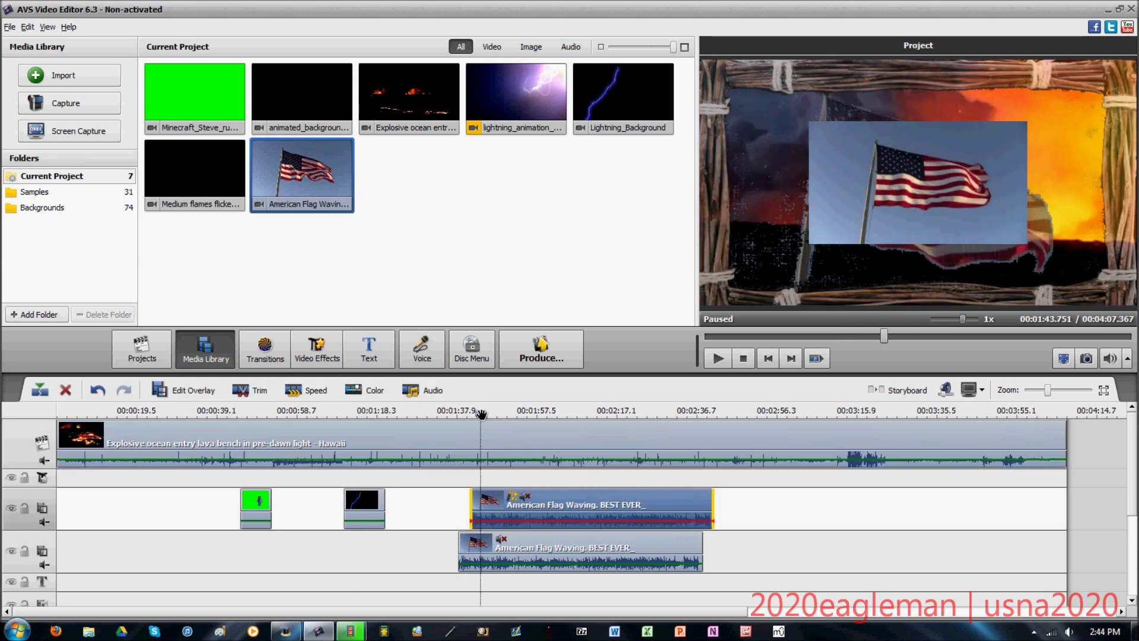
Place the Medium flames flickering video at the start of the first overlay track.
left_click(317, 350)
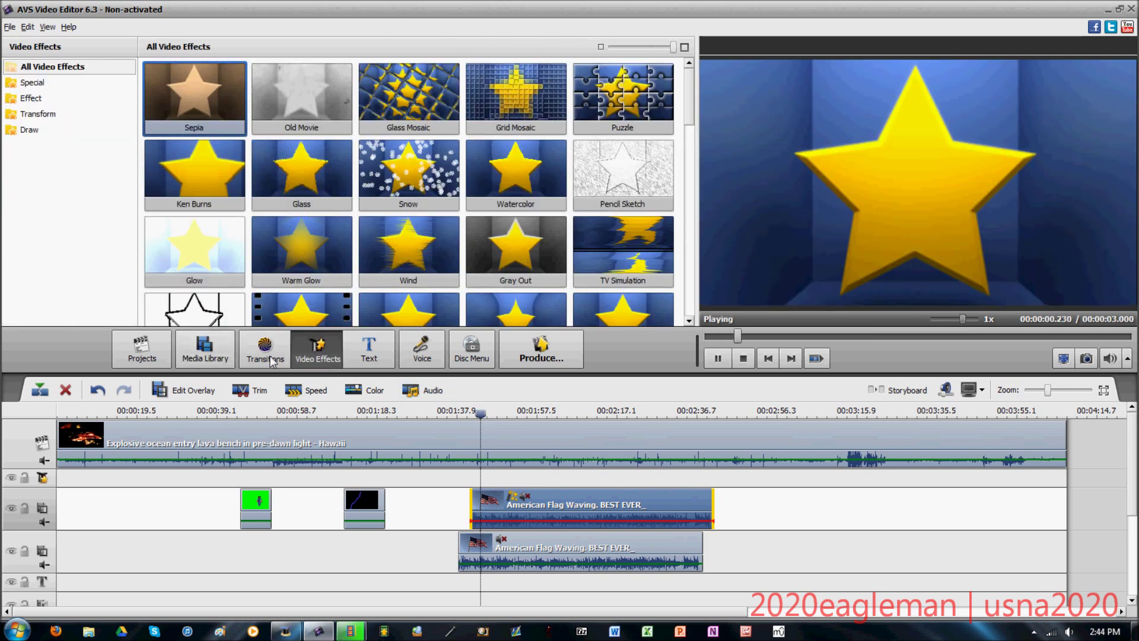
left_click(230, 355)
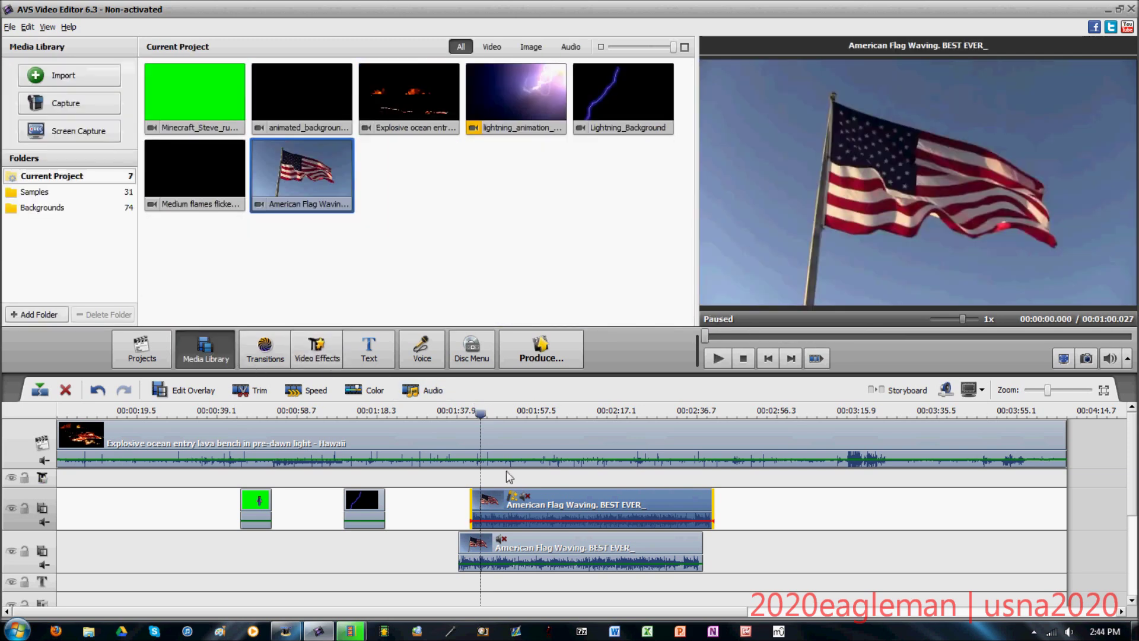
right_click(569, 504)
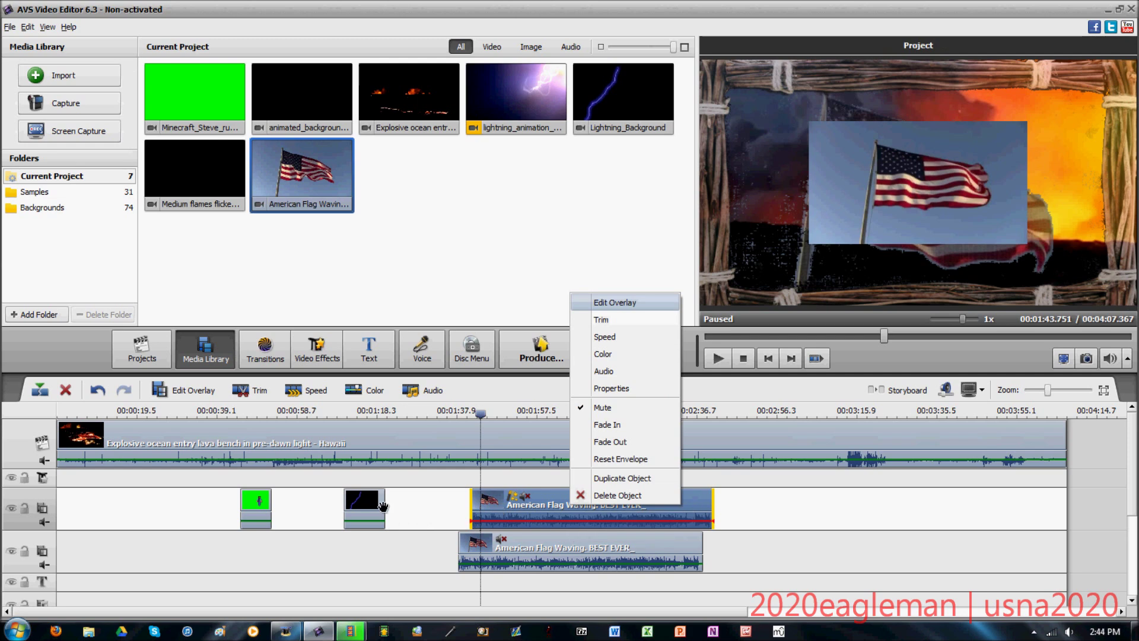
left_click(378, 505)
left_click_drag(212, 202, 132, 518)
Trim the Medium flames overlay to a short section with start and end markers.
right_click(133, 517)
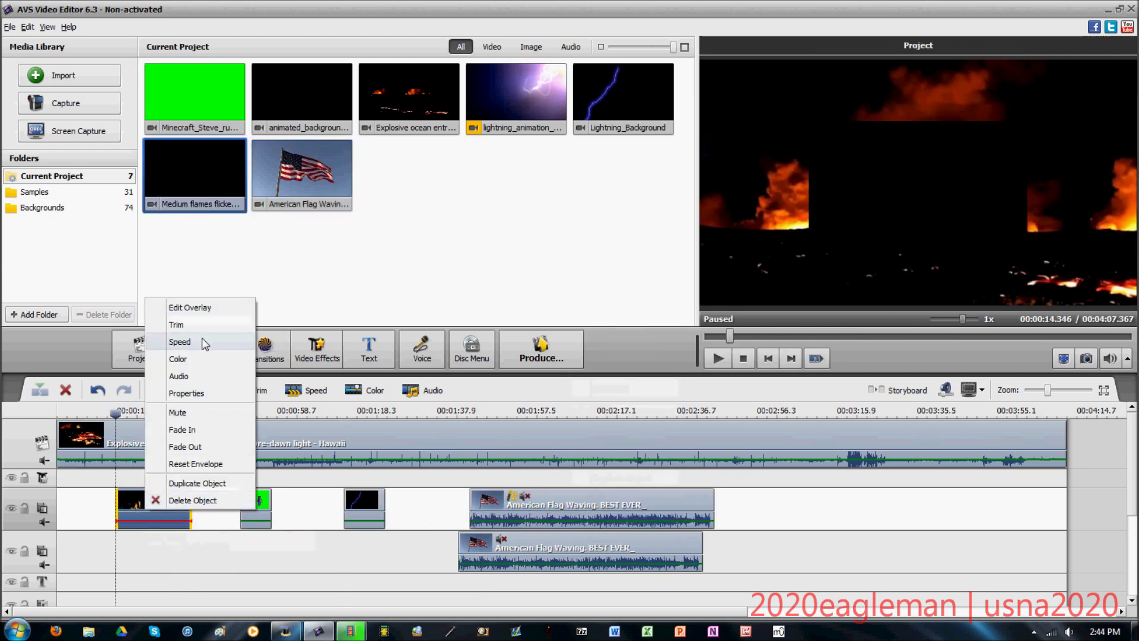
left_click(198, 311)
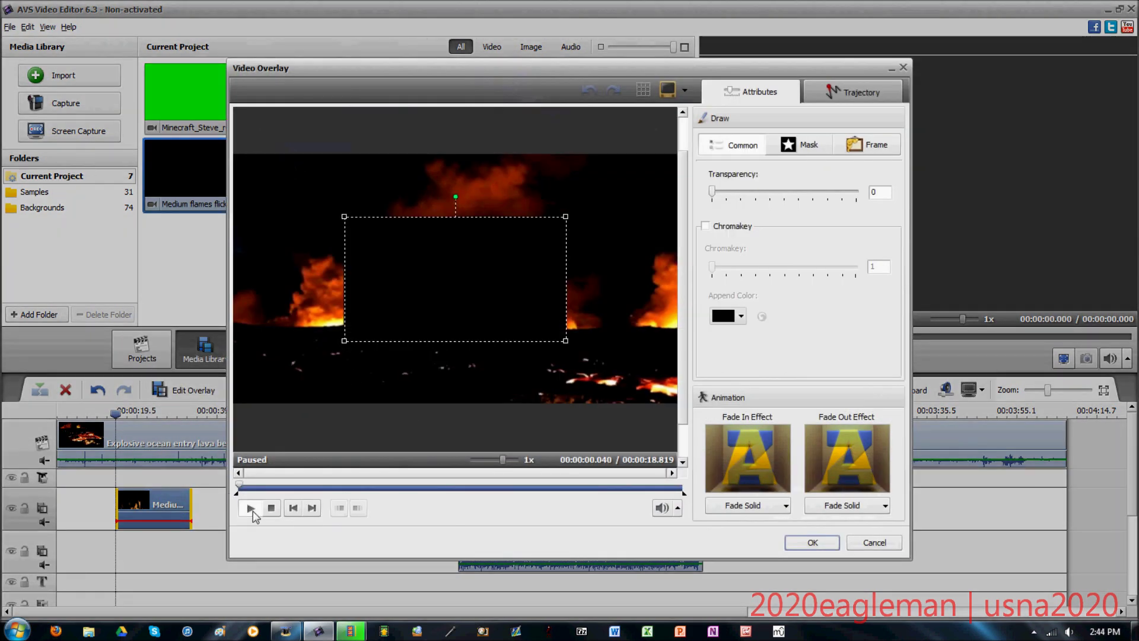
left_click(250, 508)
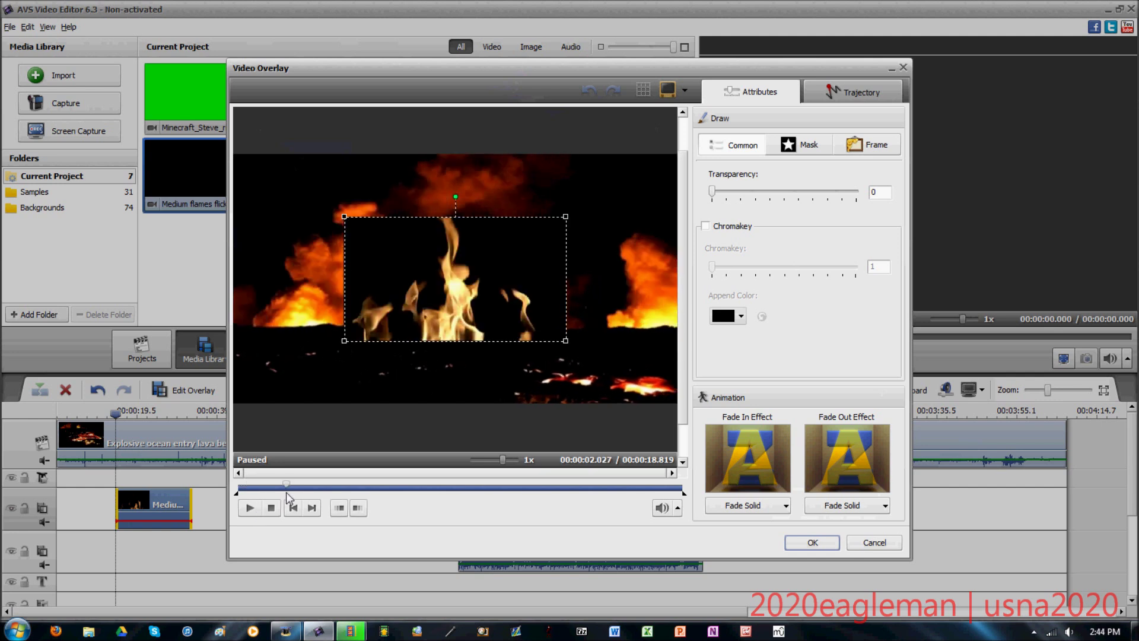
left_click(340, 508)
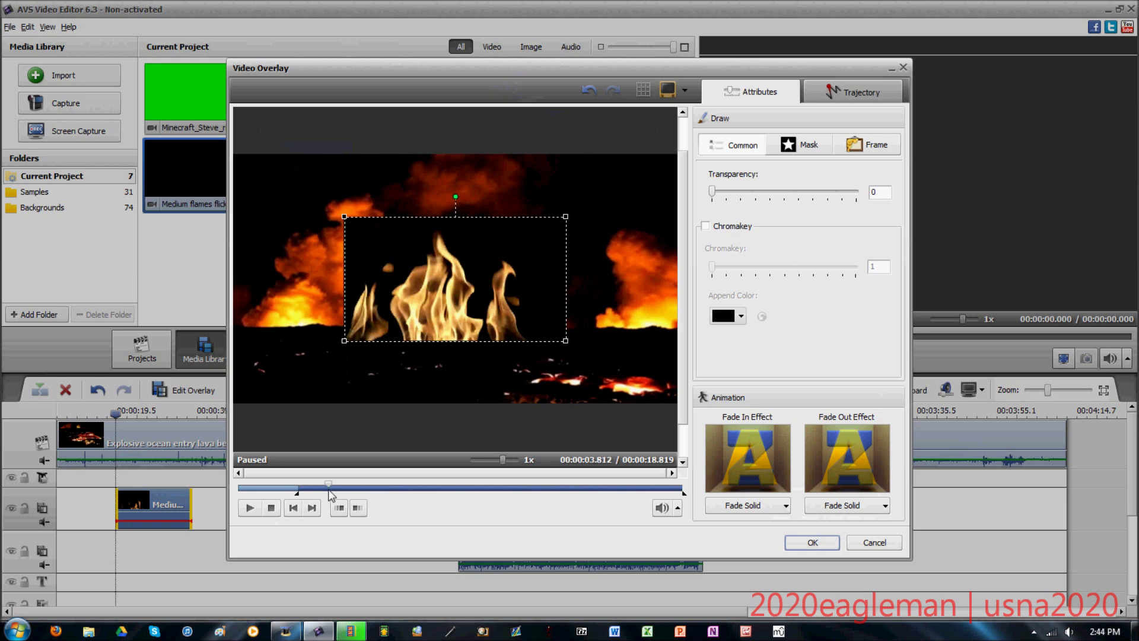
left_click(358, 507)
Give the flames Burning Fire fade-in and fade-out, then play the project.
left_click(760, 511)
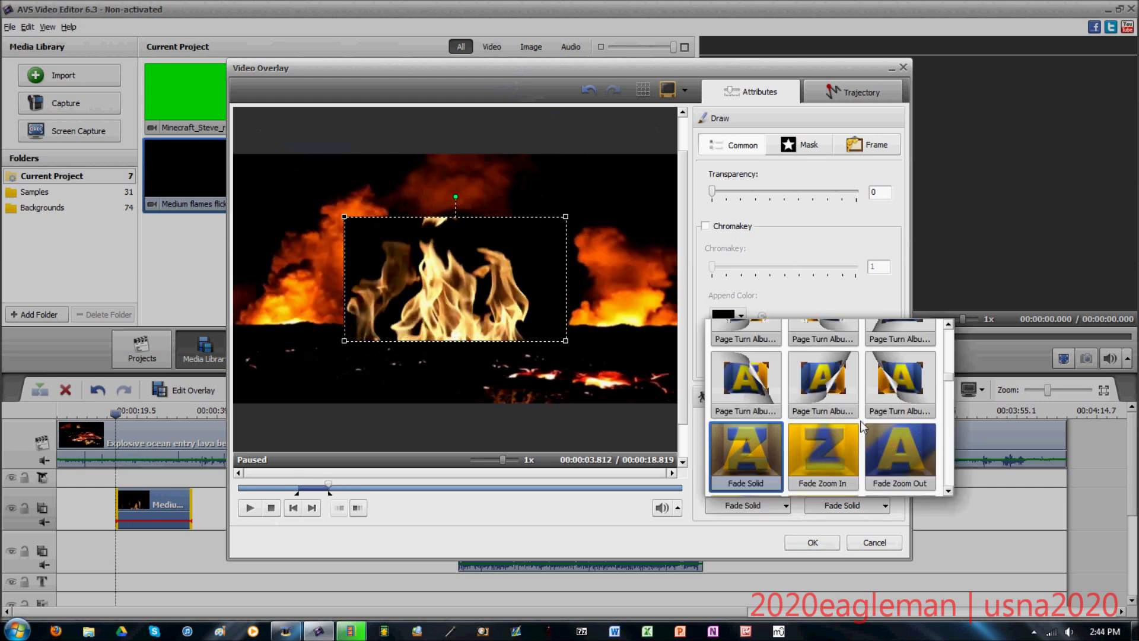
left_click_drag(949, 385, 950, 330)
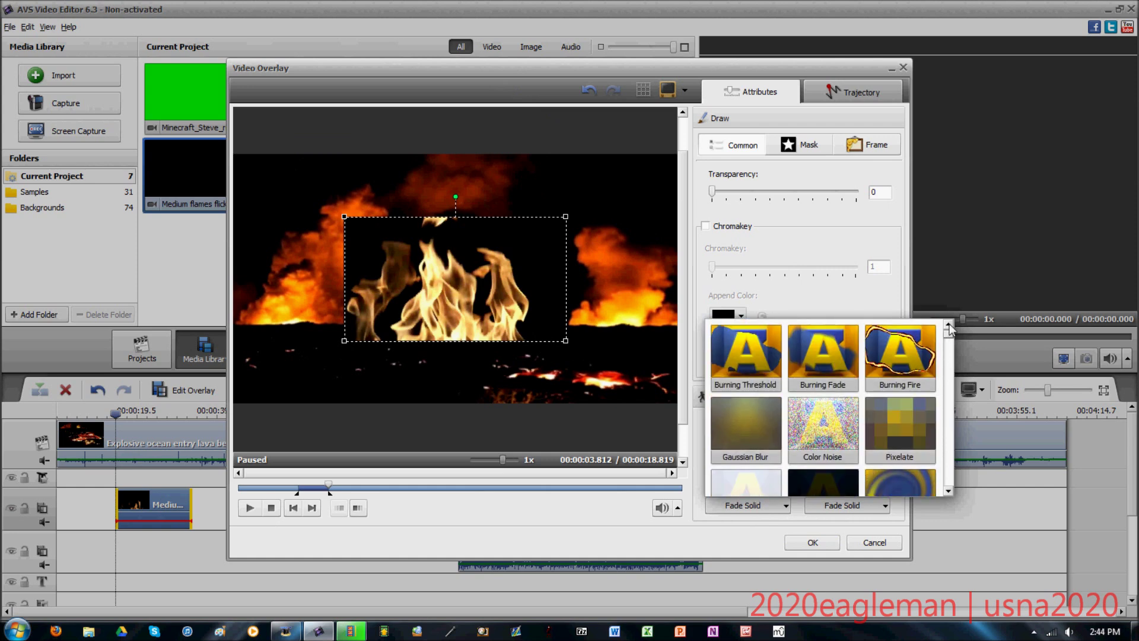
left_click(901, 356)
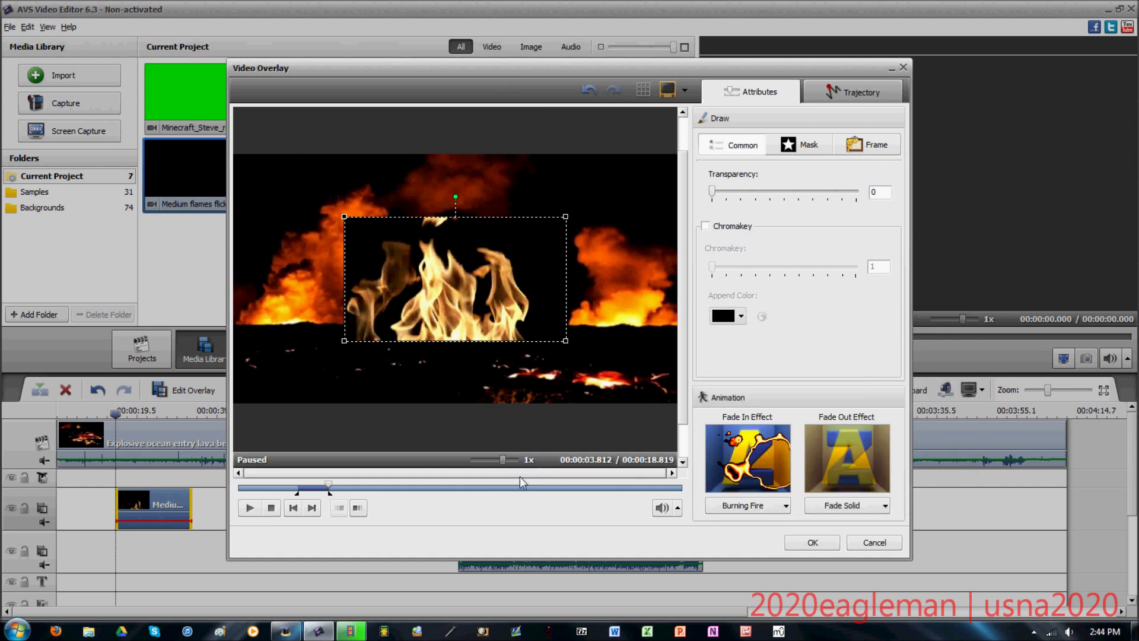
left_click(830, 514)
scroll(1005, 332, "up", 10)
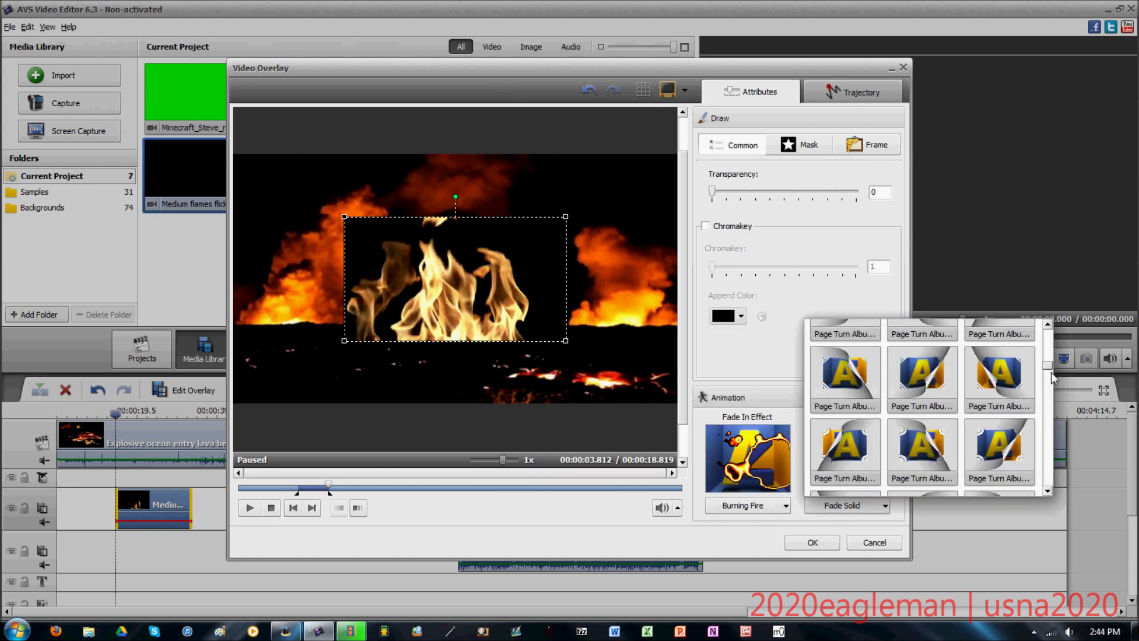
left_click(1001, 352)
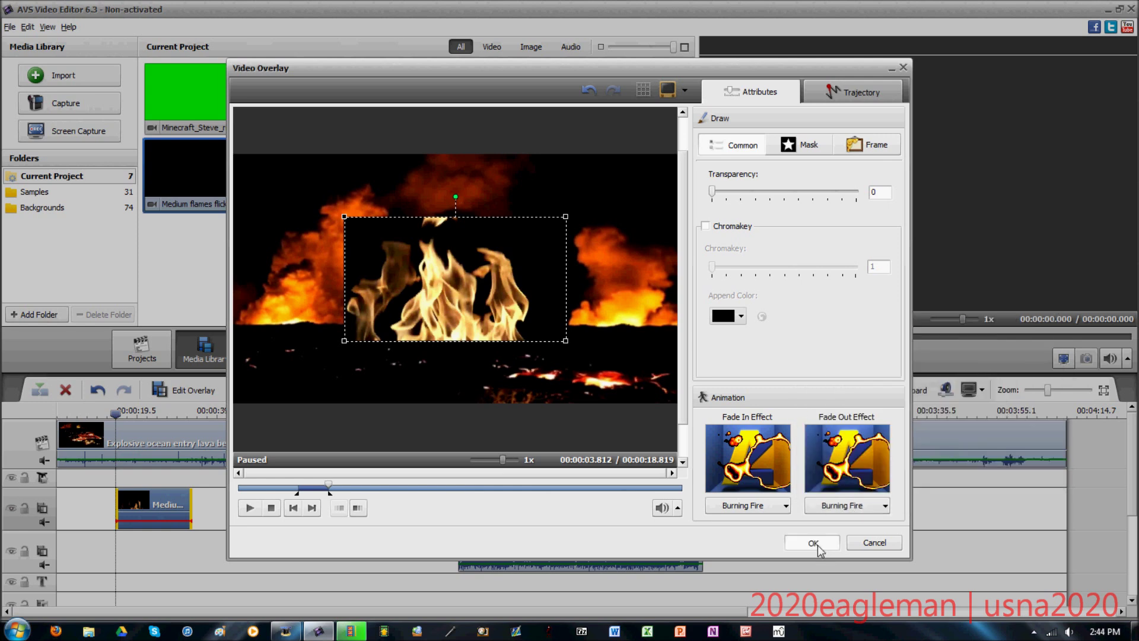
left_click(813, 542)
left_click(719, 360)
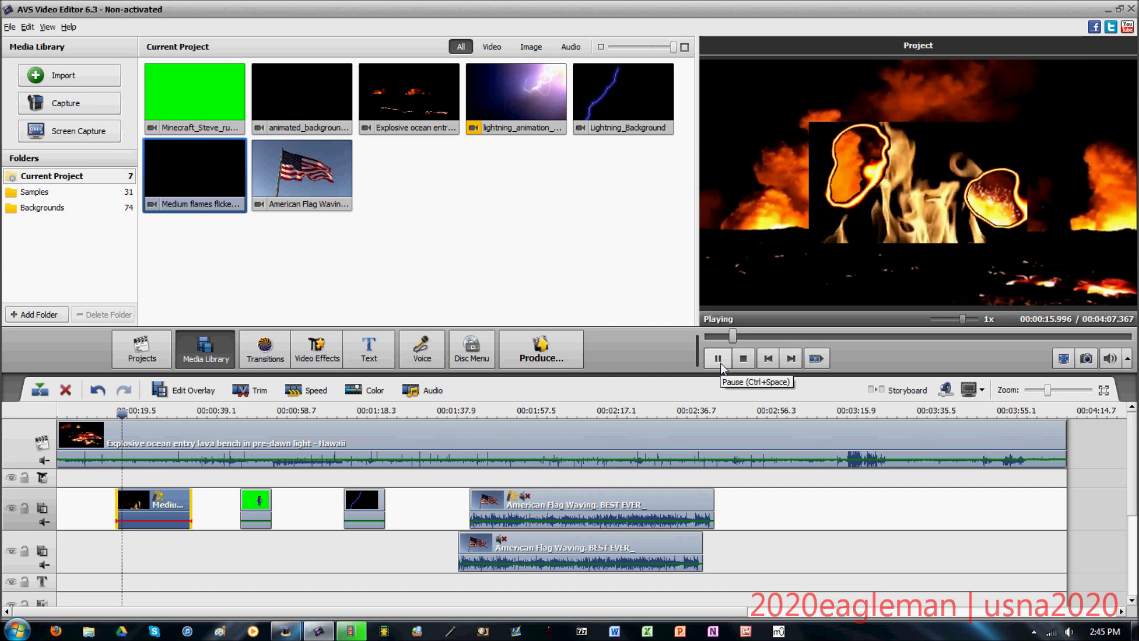
Set the flames overlay chromakey to 100 and enlarge it to fill the frame.
right_click(155, 493)
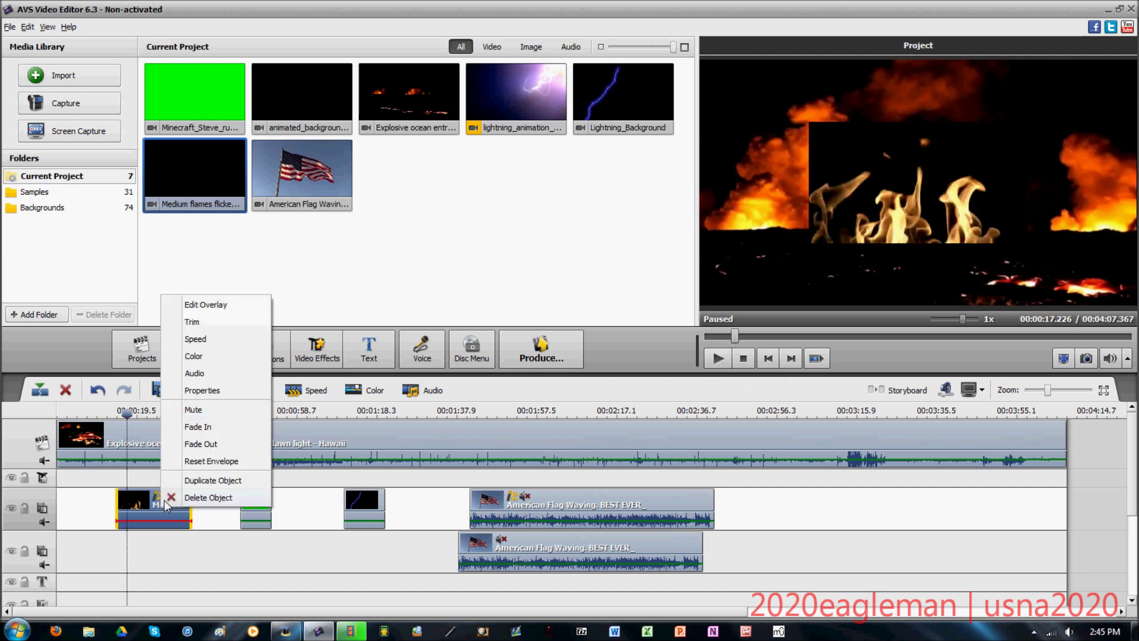
left_click(252, 302)
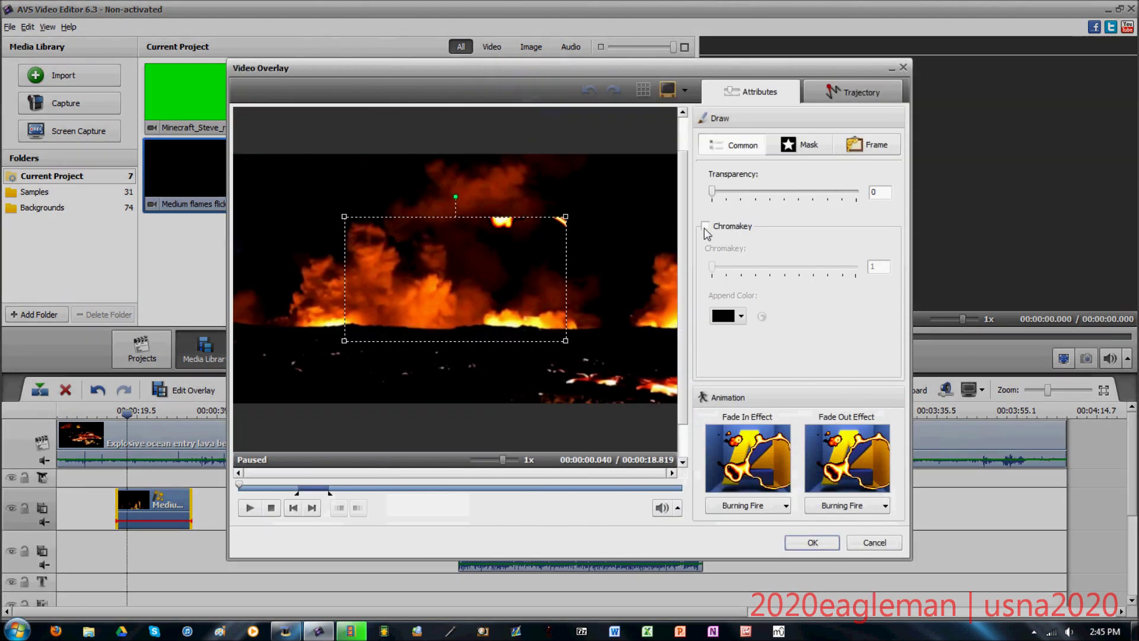
left_click(706, 226)
left_click_drag(713, 272, 903, 278)
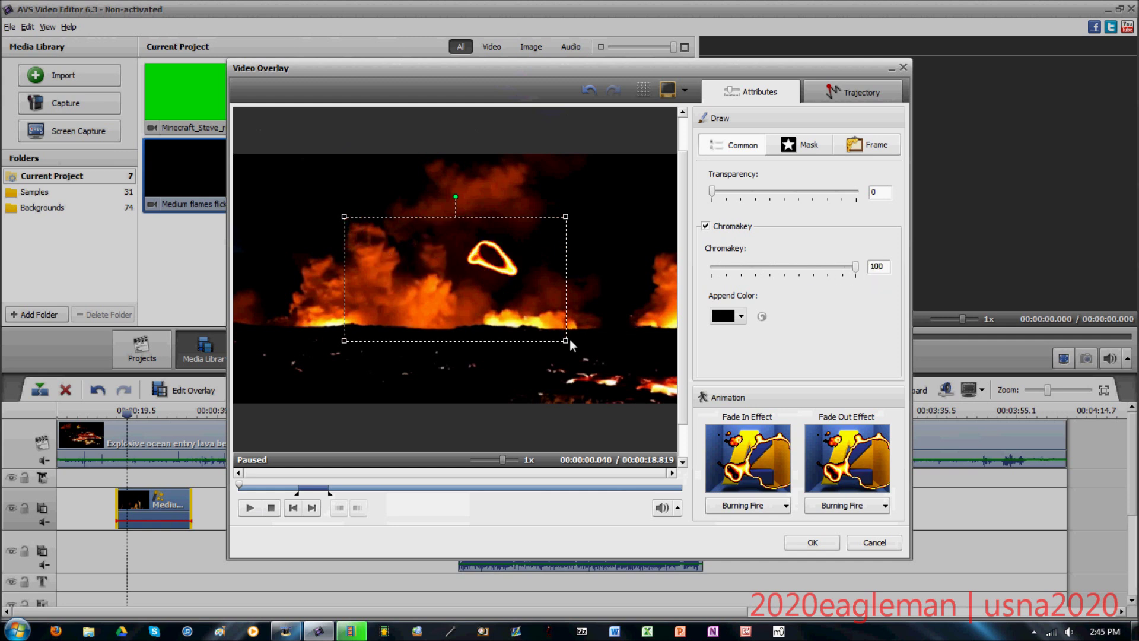
left_click_drag(566, 343, 703, 410)
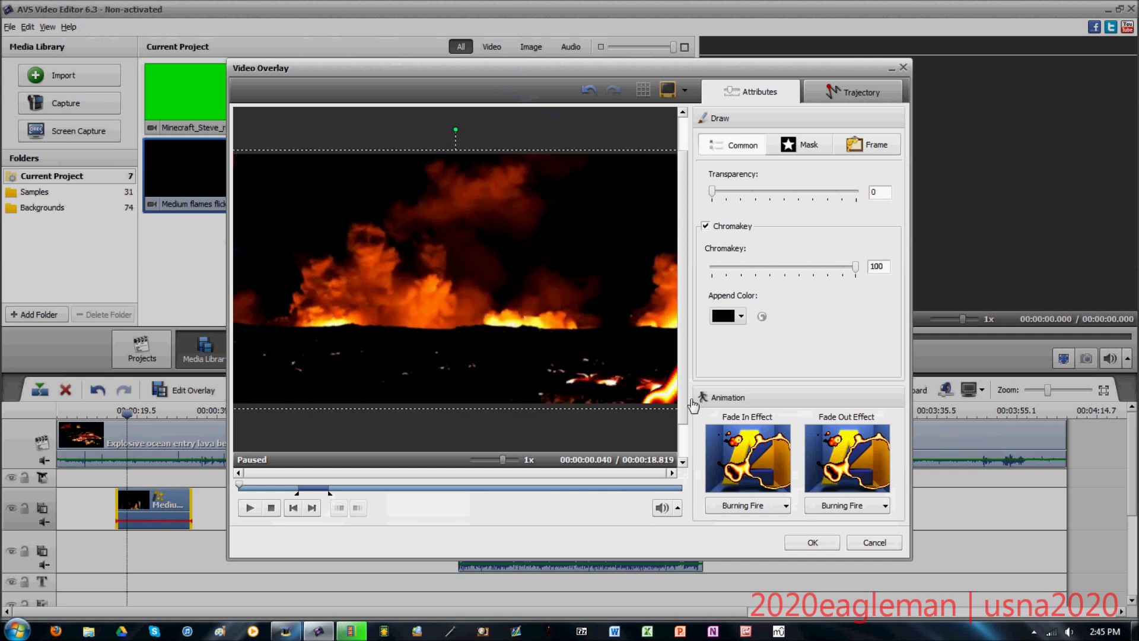
left_click(809, 149)
left_click(813, 543)
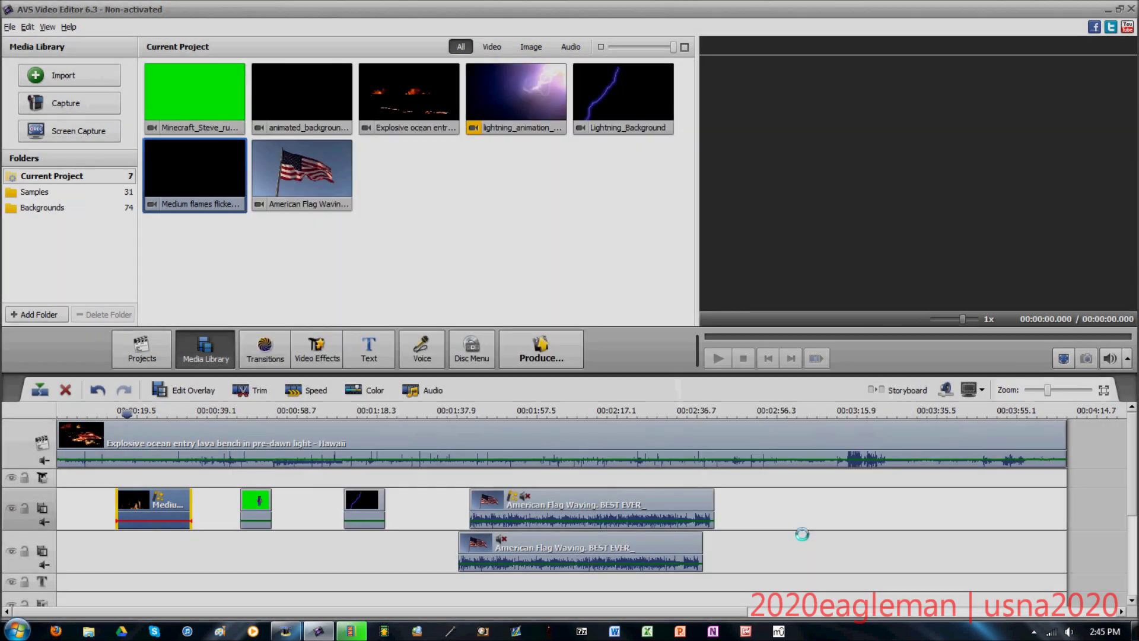
Play the project to review the flames, then move to about 1:49 in the flag clip.
left_click(717, 359)
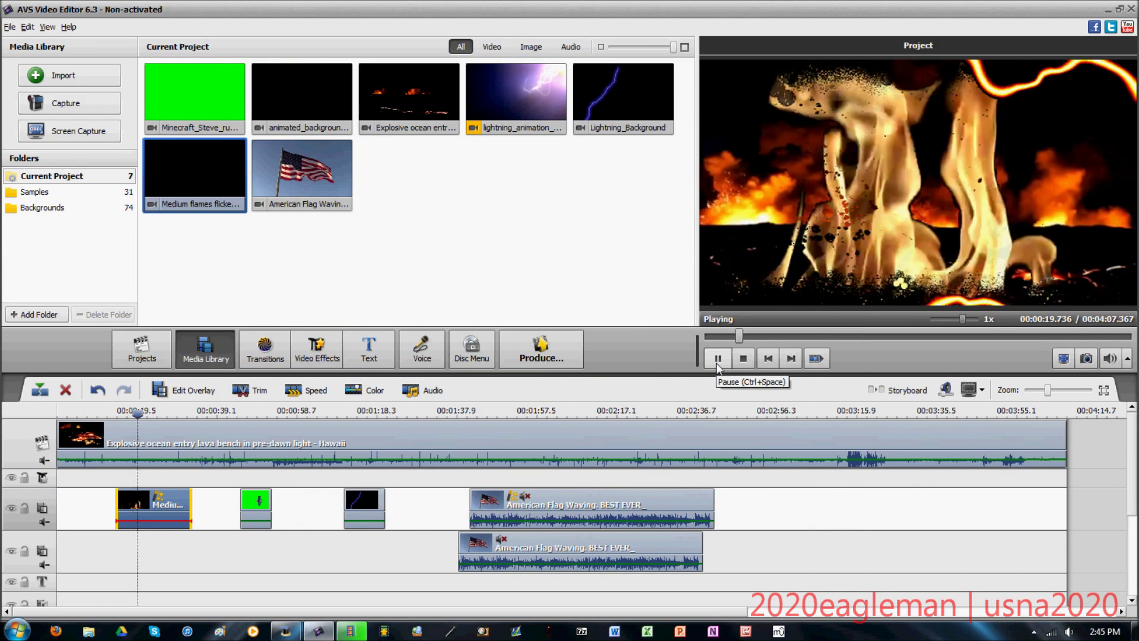
left_click(717, 359)
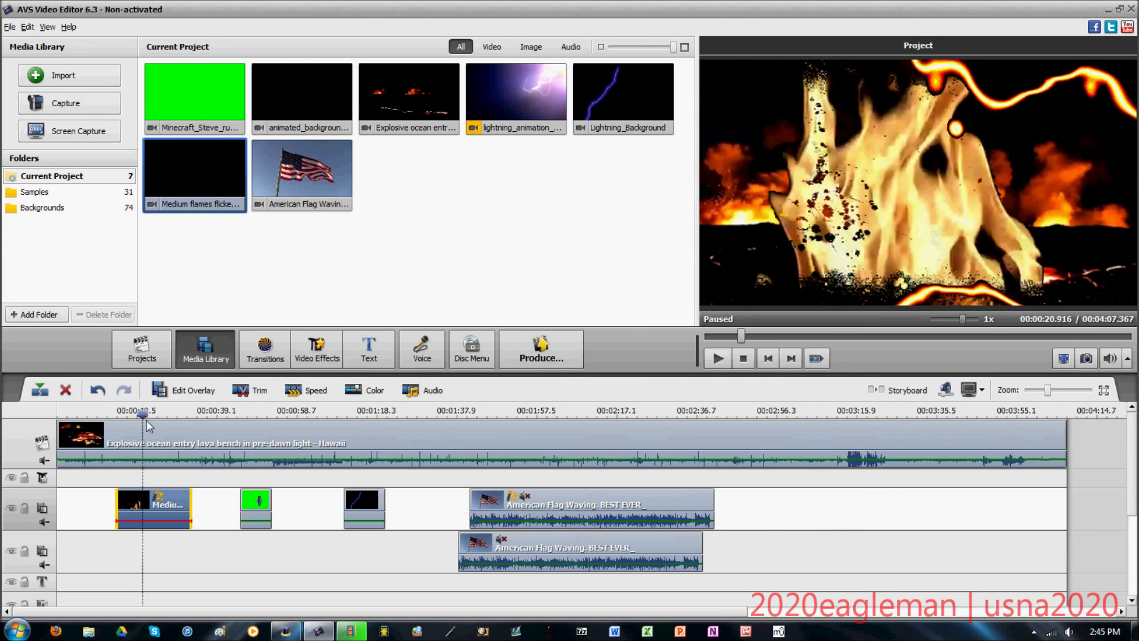
left_click_drag(142, 414, 118, 413)
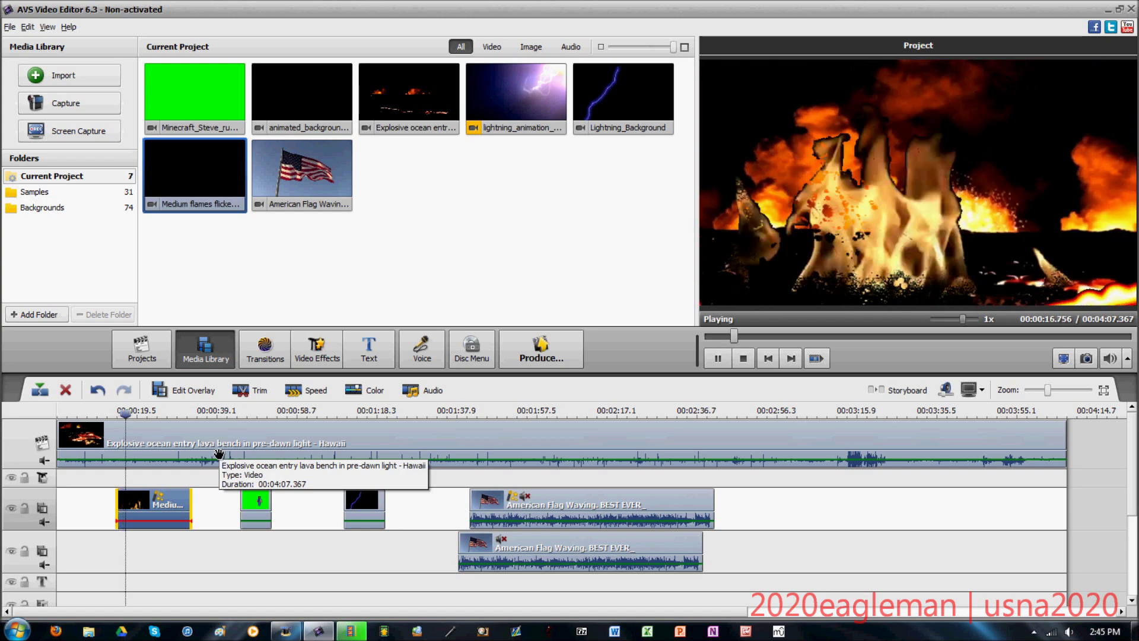
left_click(470, 411)
left_click(502, 444)
Give the upper American Flag overlay the spiral trajectory preset and play the result.
right_click(572, 502)
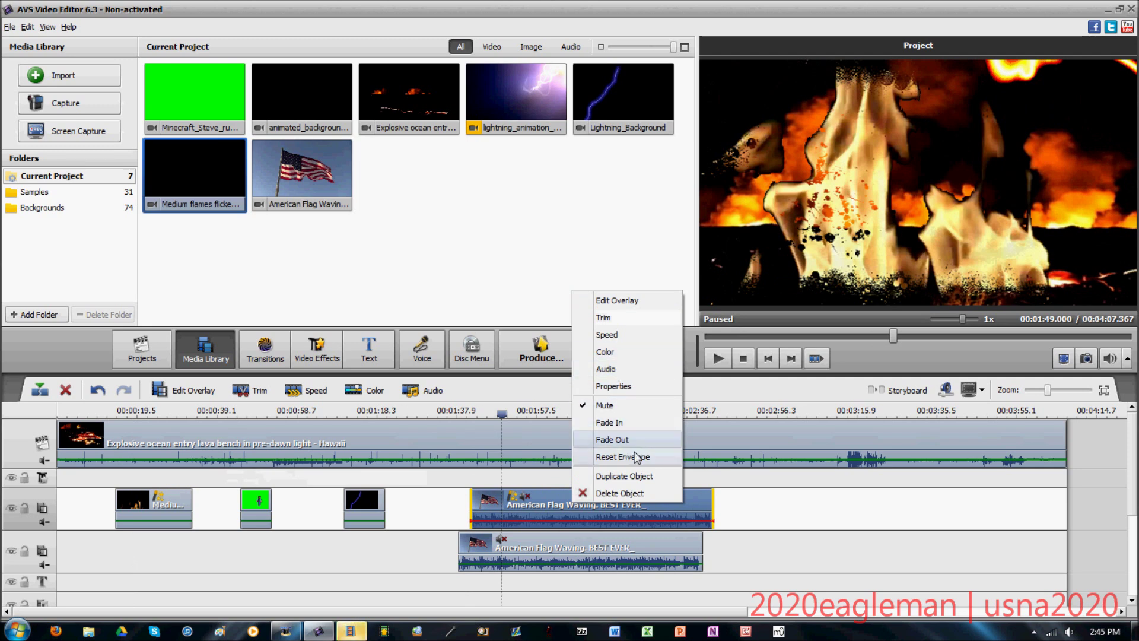
left_click(617, 300)
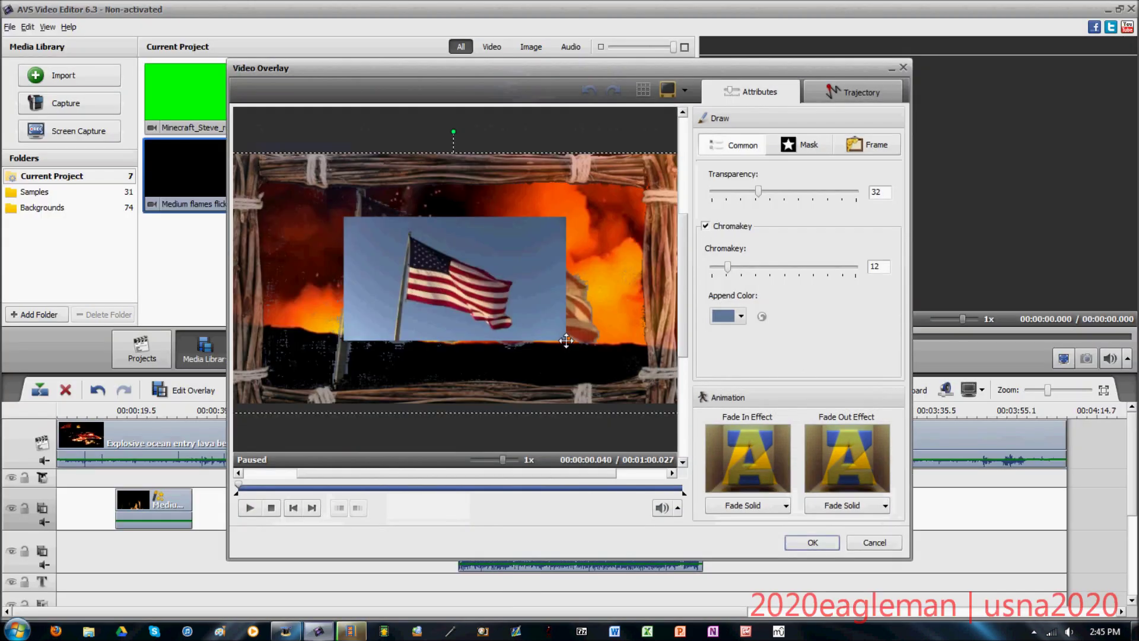
left_click(798, 148)
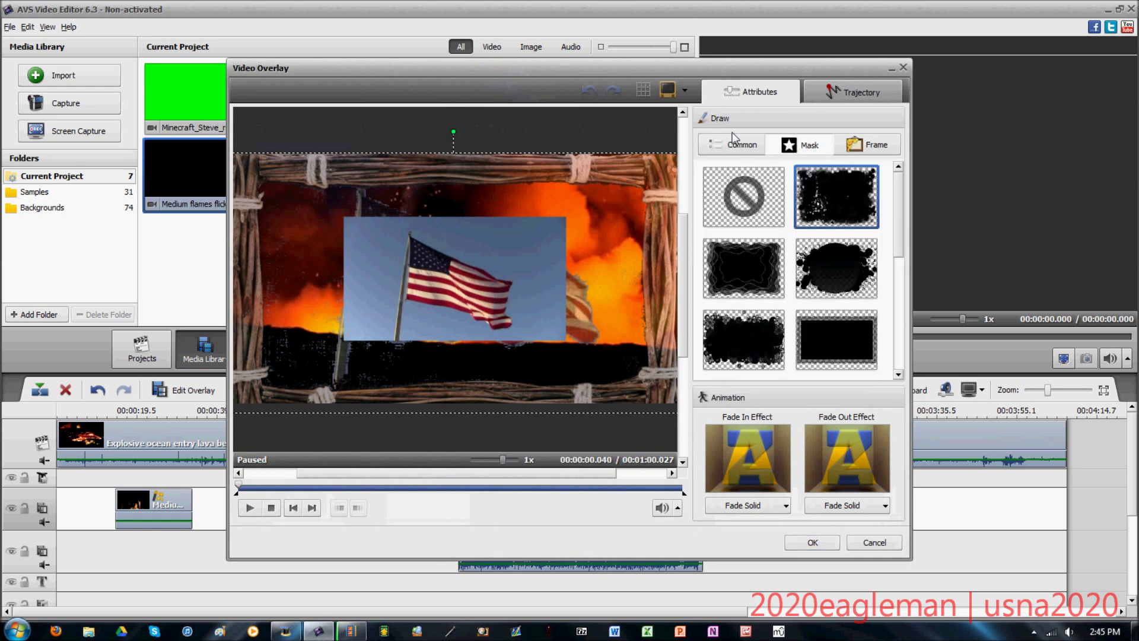
left_click(831, 93)
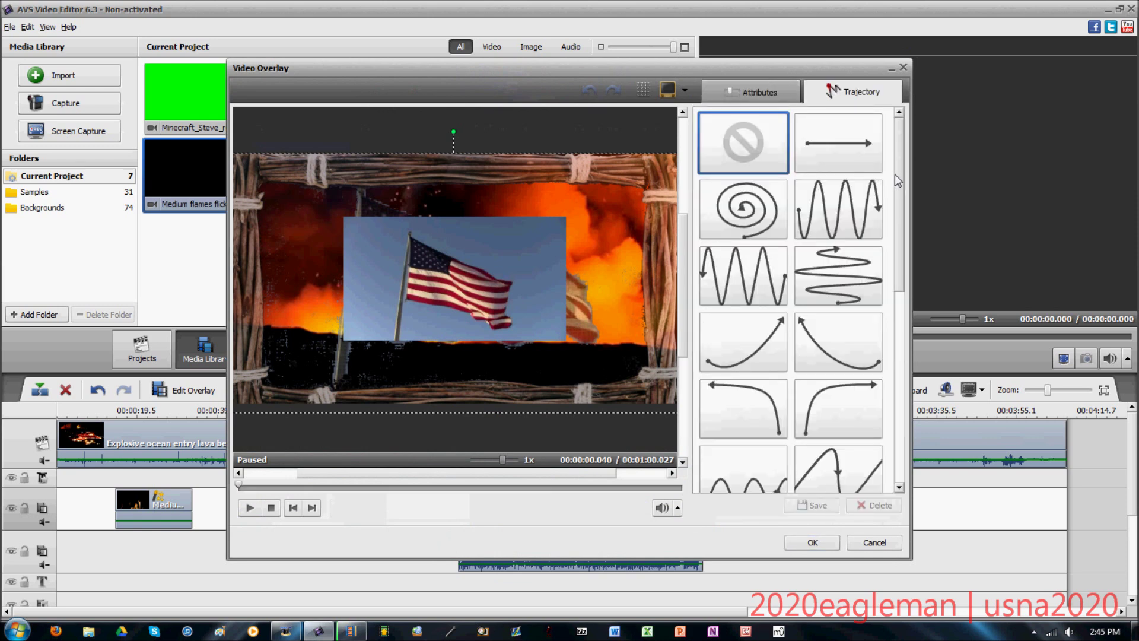
scroll(898, 181, "down", 2)
left_click(743, 142)
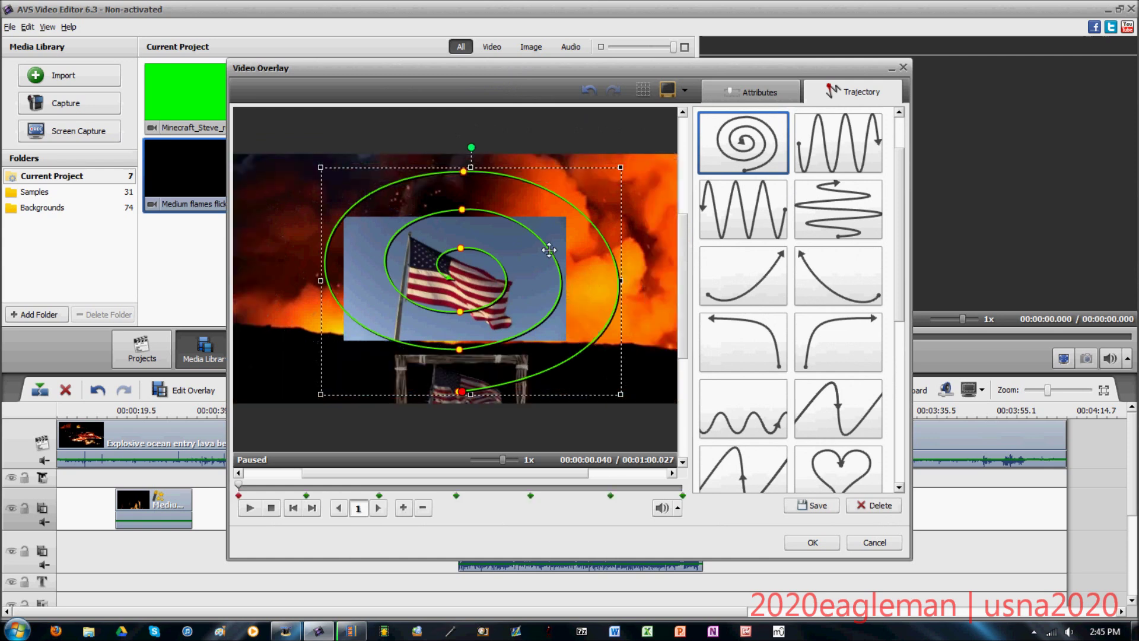
left_click(811, 542)
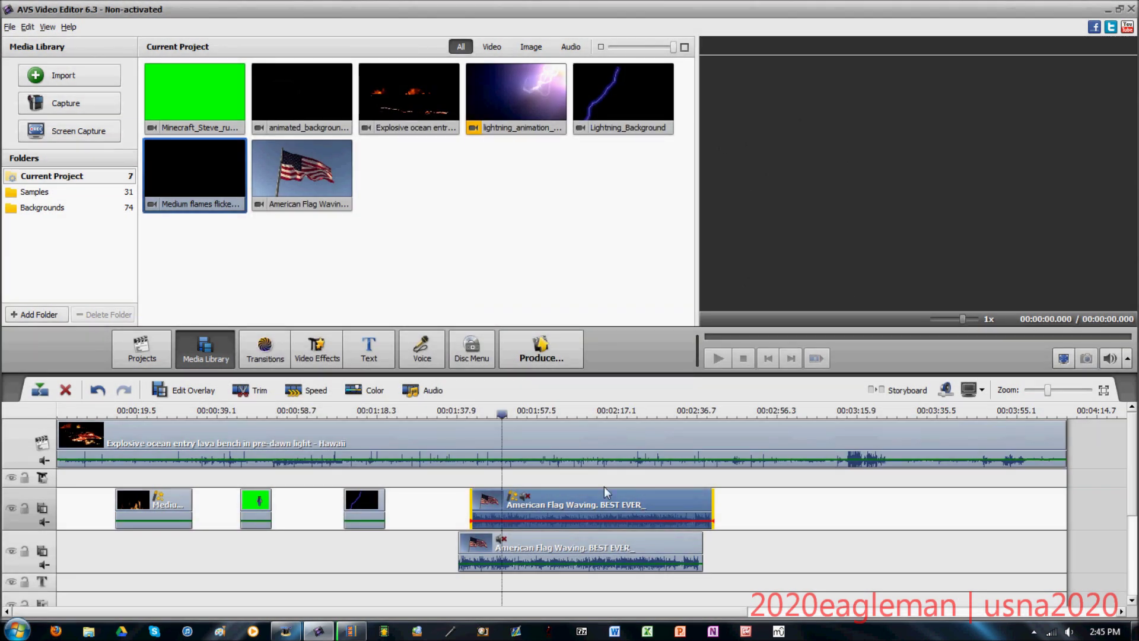
left_click(717, 358)
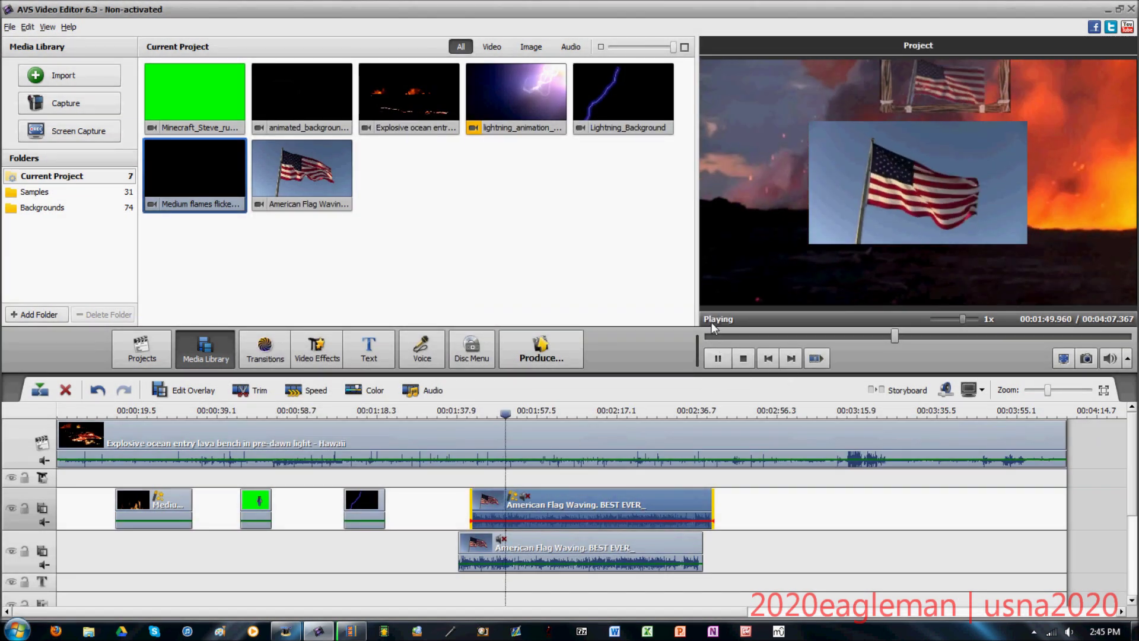